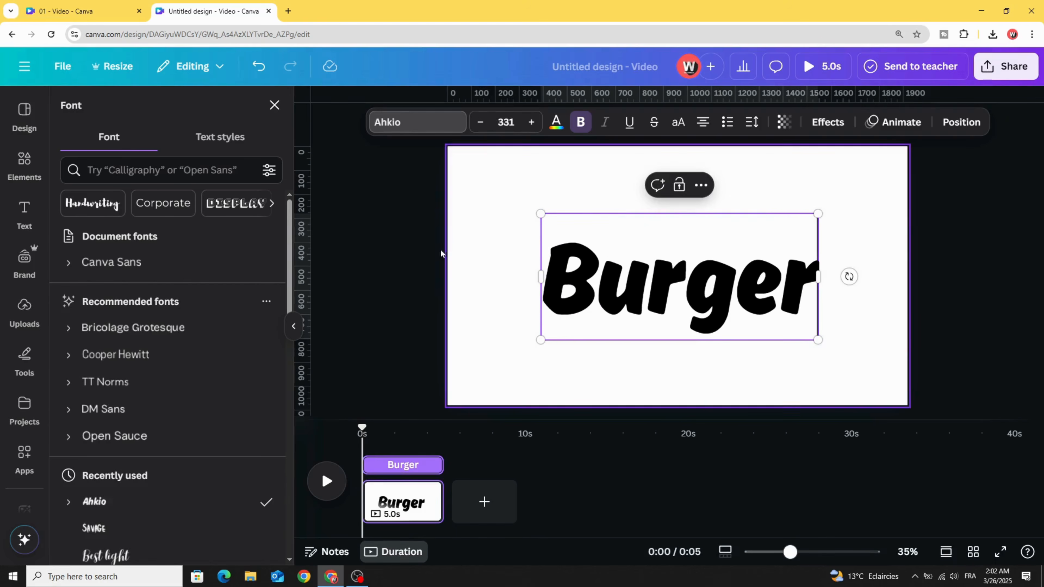
# Step: Move the Burger text slightly up, centred horizontally on the page, and colour it white
pyautogui.click(436, 253)
pyautogui.moveTo(594, 291)
pyautogui.mouseDown()
pyautogui.moveTo(579, 283)
pyautogui.moveTo(595, 277)
pyautogui.mouseUp()
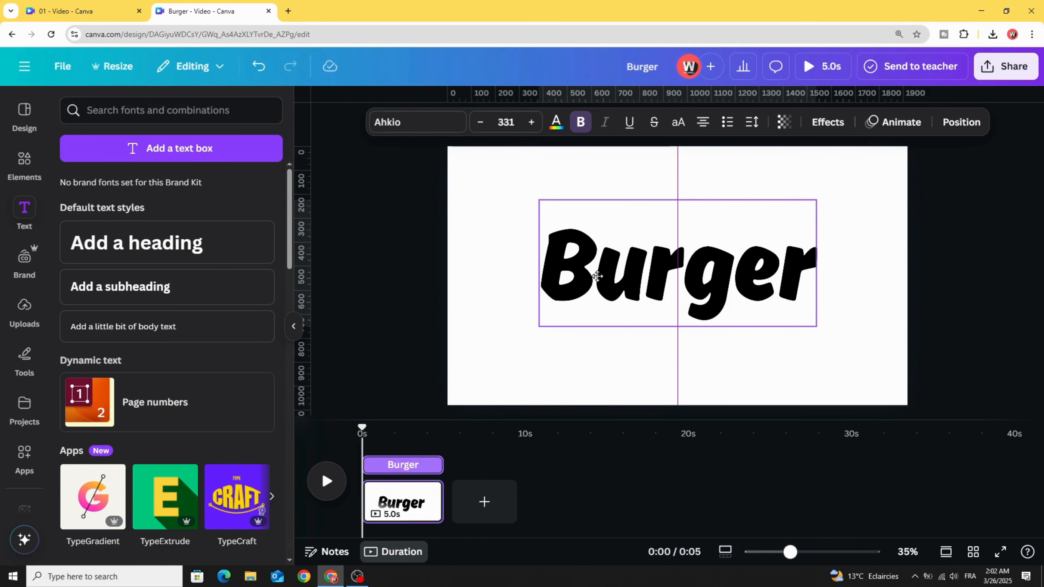
pyautogui.click(557, 122)
pyautogui.click(267, 347)
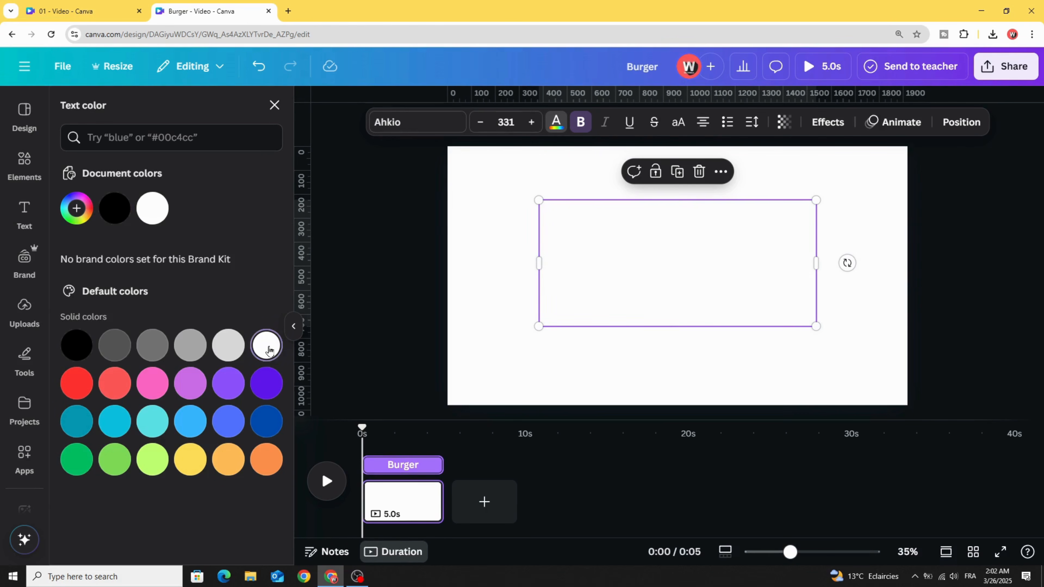
# Step: Apply the Lift text effect to the Burger text with an intensity of 75
pyautogui.click(824, 122)
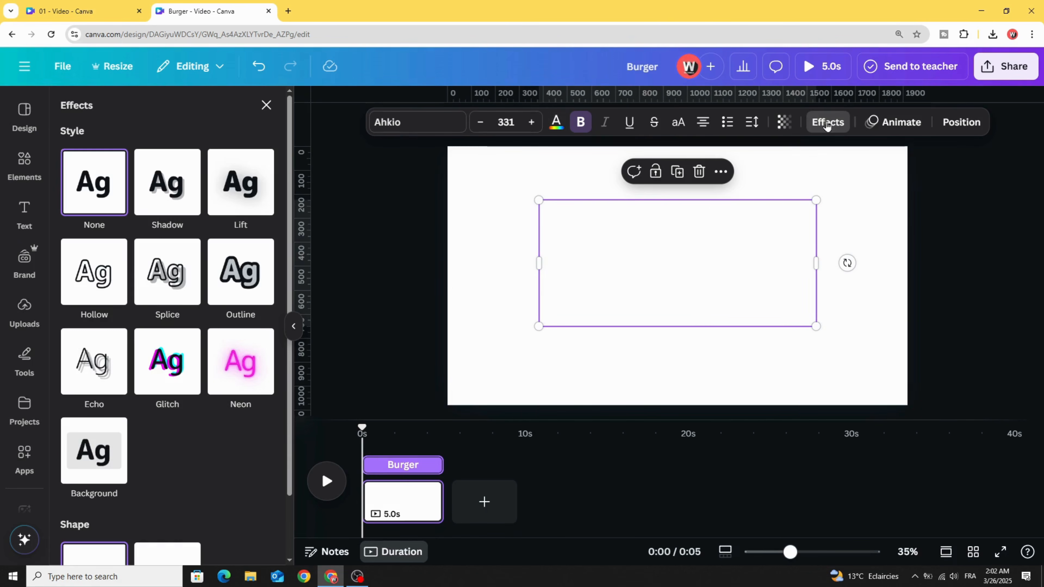
pyautogui.click(238, 183)
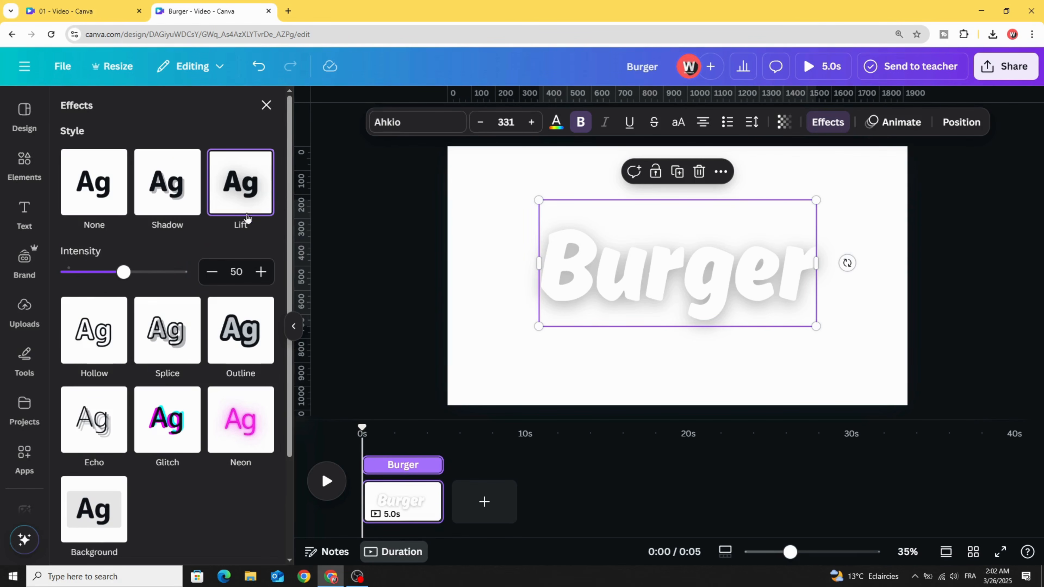
pyautogui.click(148, 275)
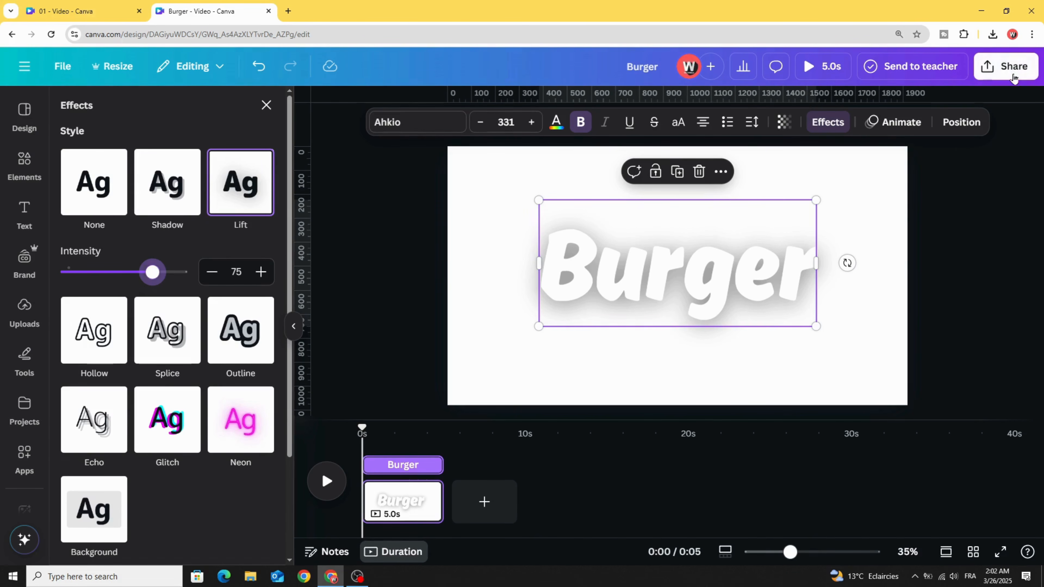
# Step: Download the design as a PNG with a transparent background at 1,920 × 1,080 px
pyautogui.click(1006, 66)
pyautogui.click(797, 333)
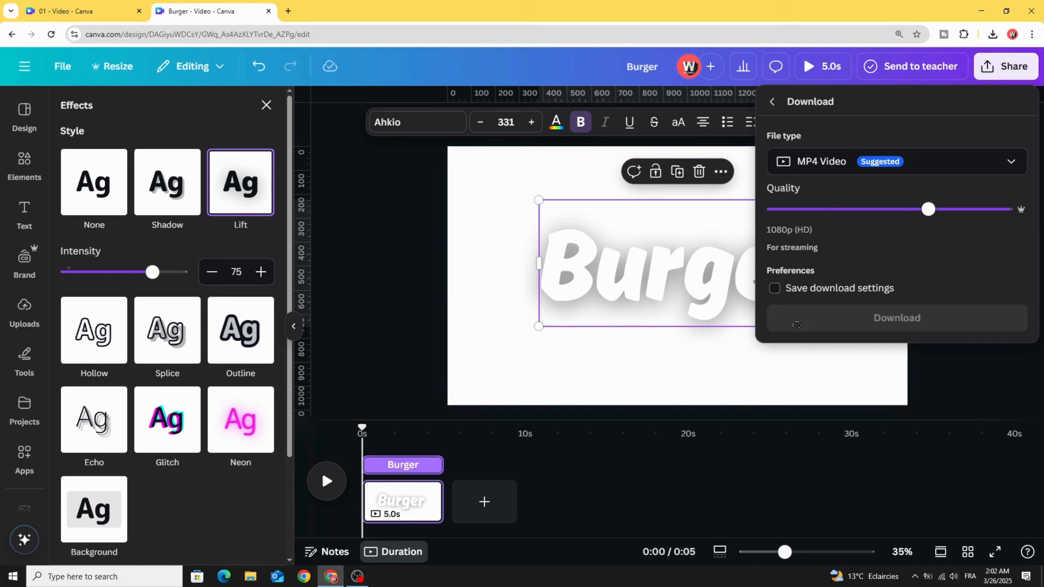
pyautogui.click(904, 169)
pyautogui.click(834, 245)
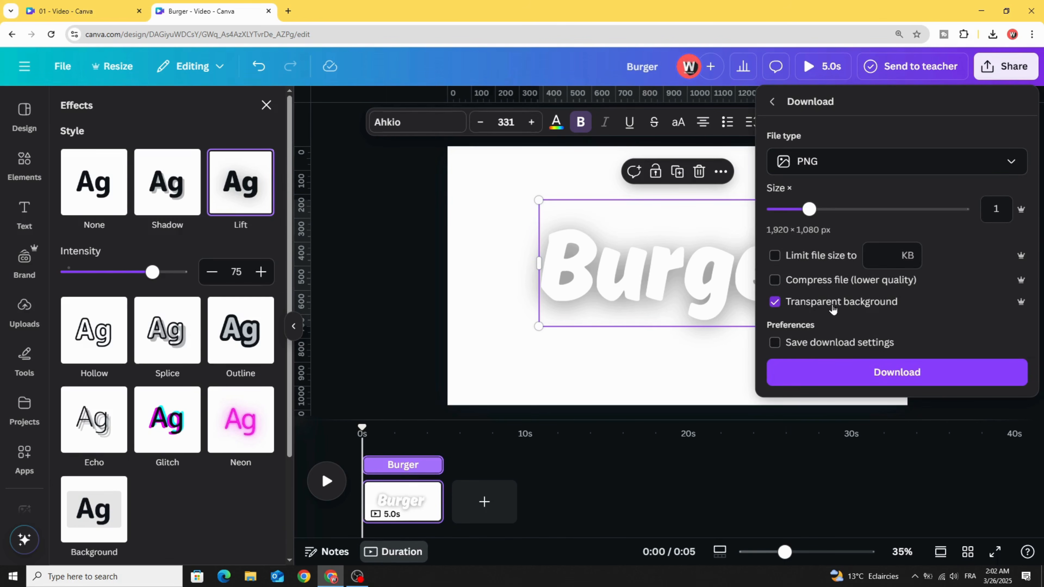
pyautogui.click(897, 372)
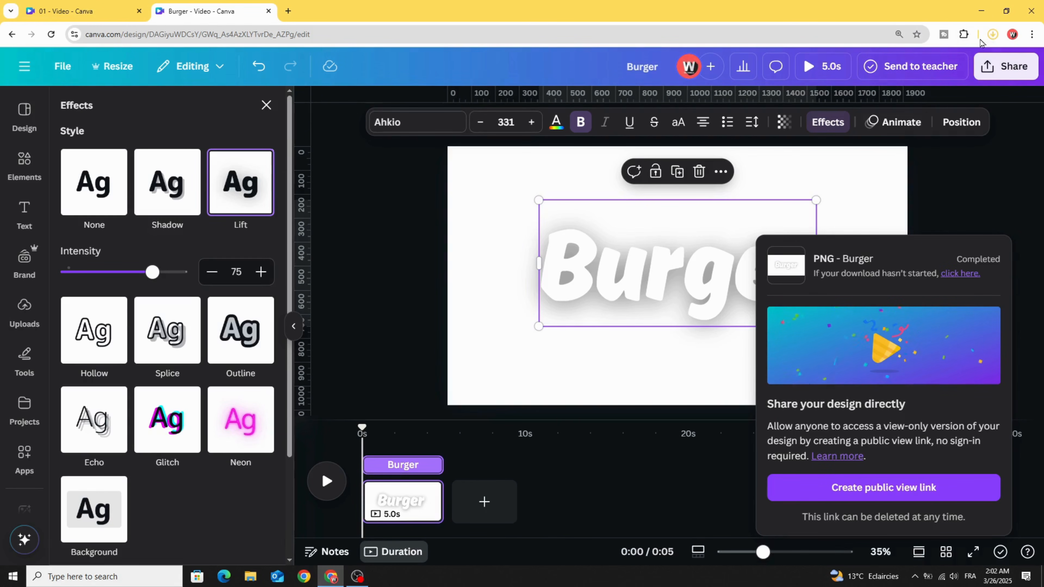
# Step: Bring the downloaded Burger PNG into the uploads library and delete the Burger text from the page
pyautogui.click(993, 34)
pyautogui.moveTo(847, 83); pyautogui.dragTo(308, 231)
pyautogui.moveTo(54, 292); pyautogui.dragTo(25, 306)
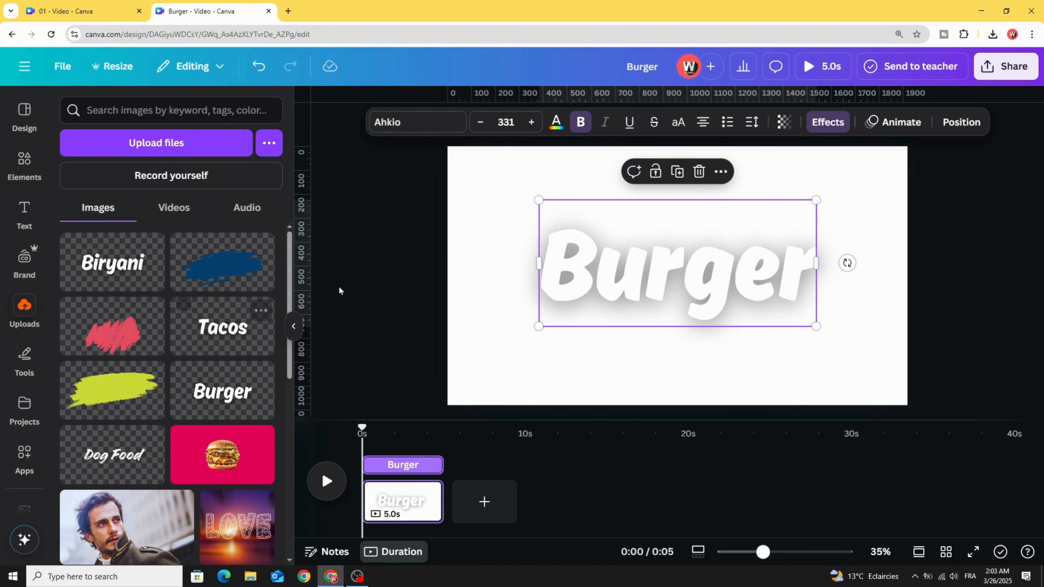
pyautogui.click(699, 171)
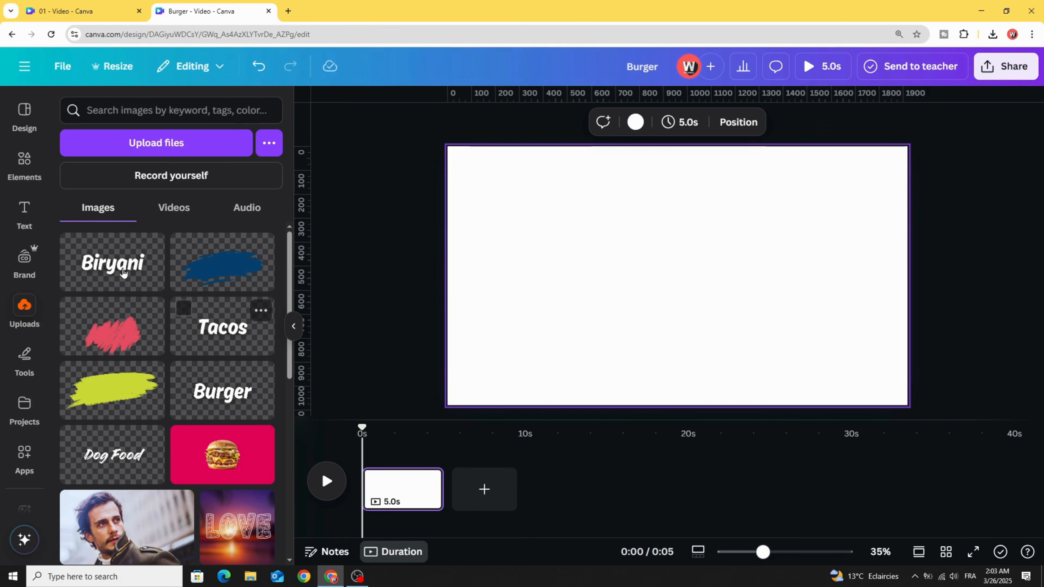
# Step: Find videos for "abstract grunge" and add the 20-second lime green and slate halftone clip to the page
pyautogui.click(24, 161)
pyautogui.click(122, 109)
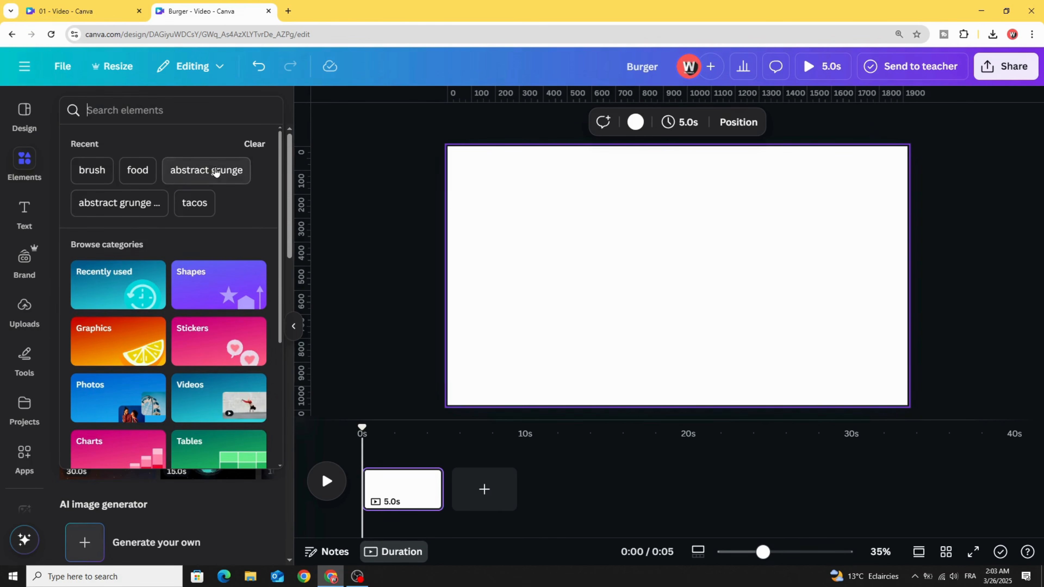
pyautogui.click(207, 170)
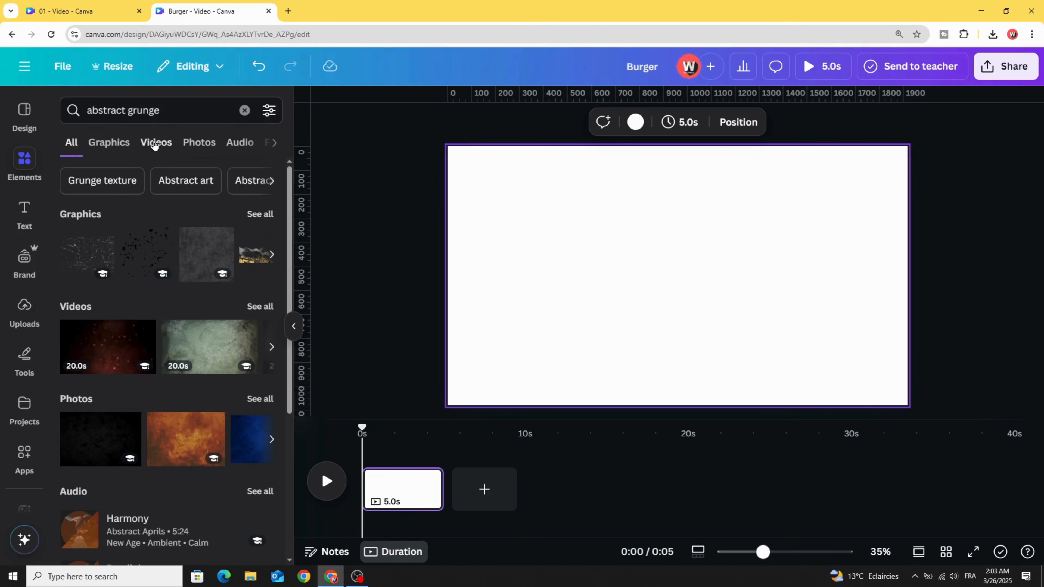
pyautogui.click(154, 142)
pyautogui.scroll(-3, 157, 233)
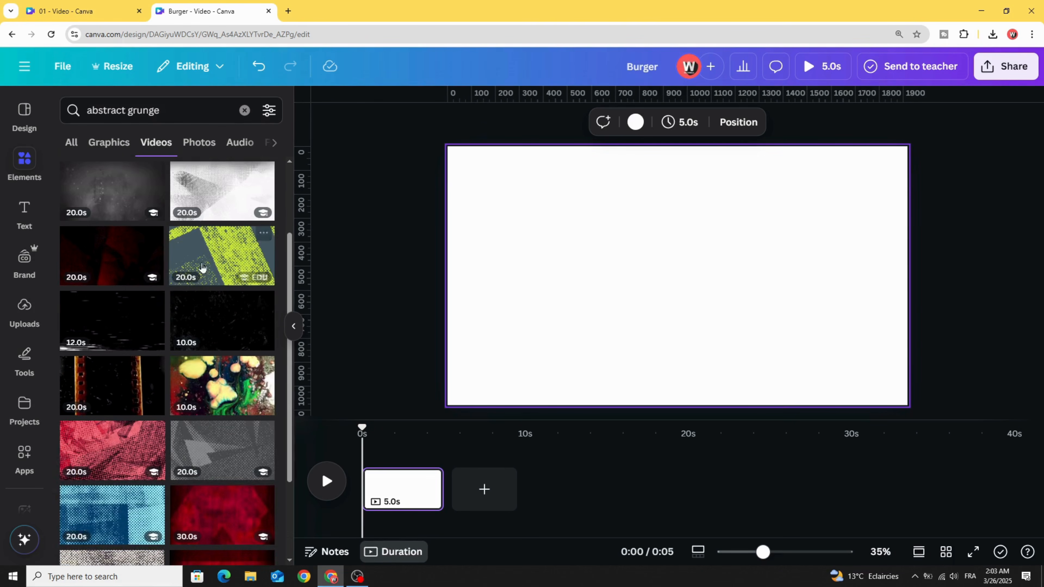
pyautogui.click(264, 239)
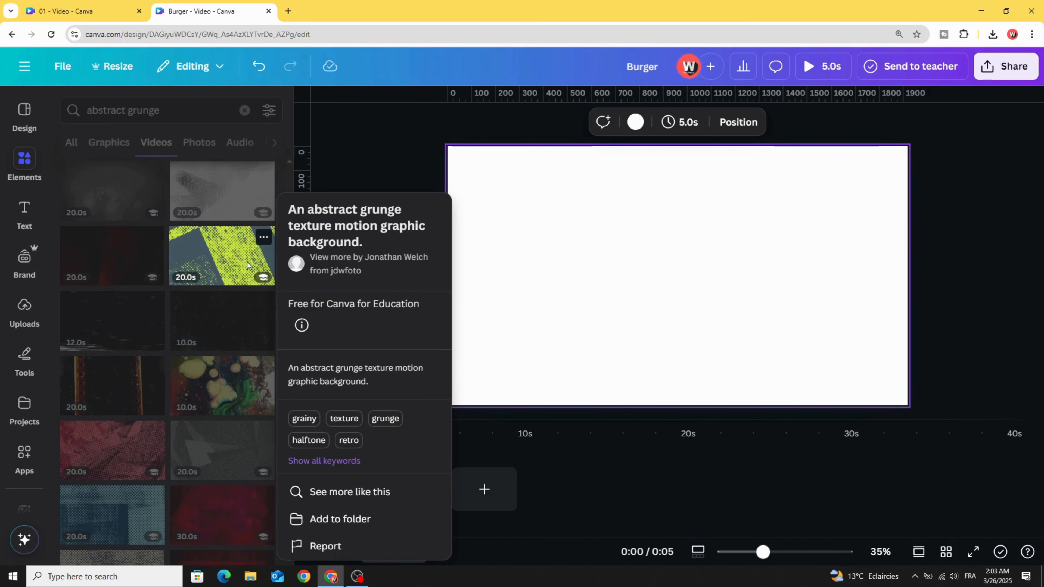
pyautogui.click(220, 262)
pyautogui.click(272, 255)
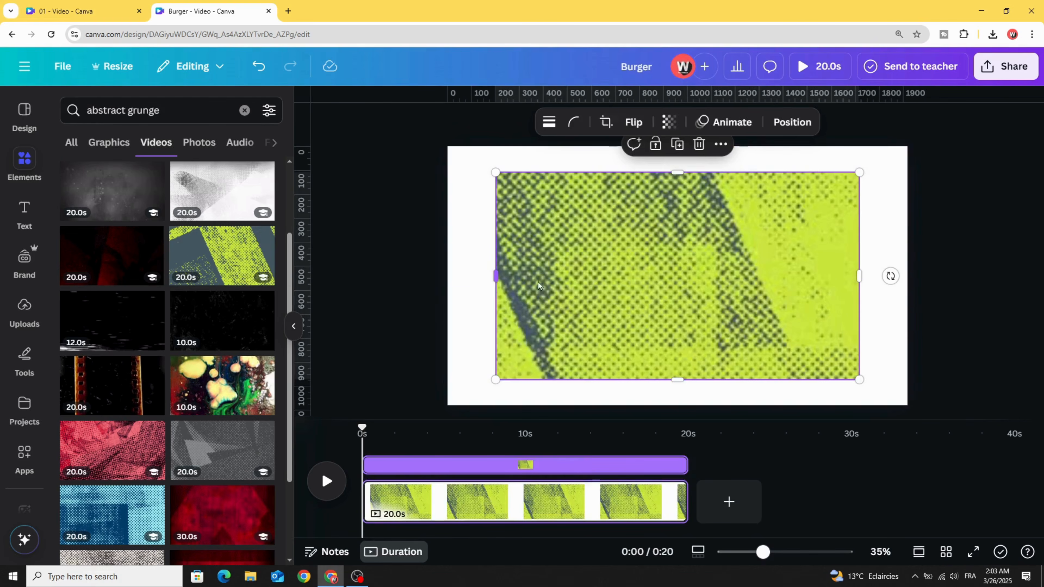
# Step: Align the grunge video to the page's upper-left corner, enlarge it to fill the page, and rewind it to the start
pyautogui.moveTo(542, 279); pyautogui.dragTo(494, 254)
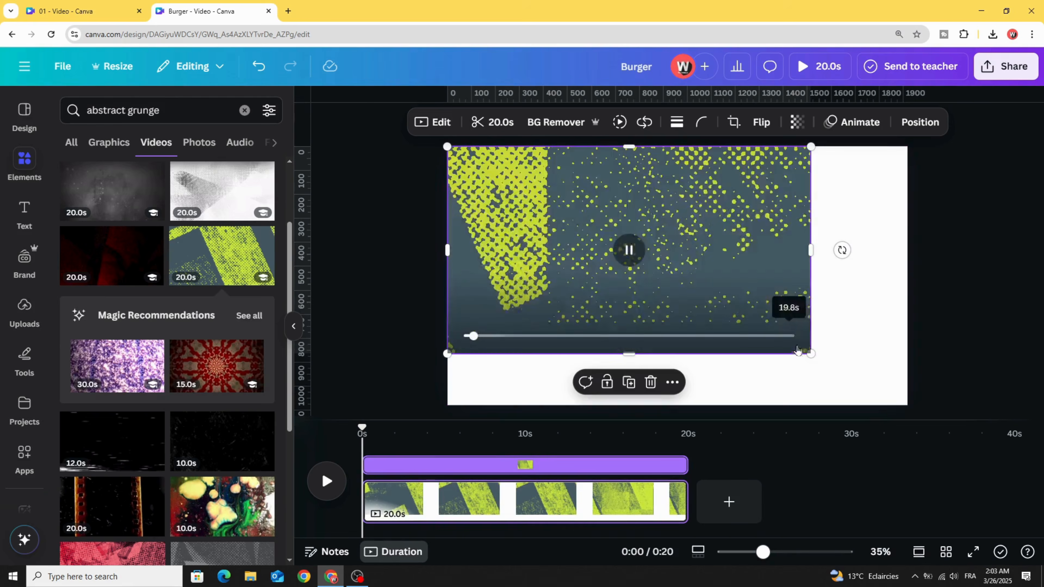
pyautogui.moveTo(812, 354); pyautogui.dragTo(863, 399)
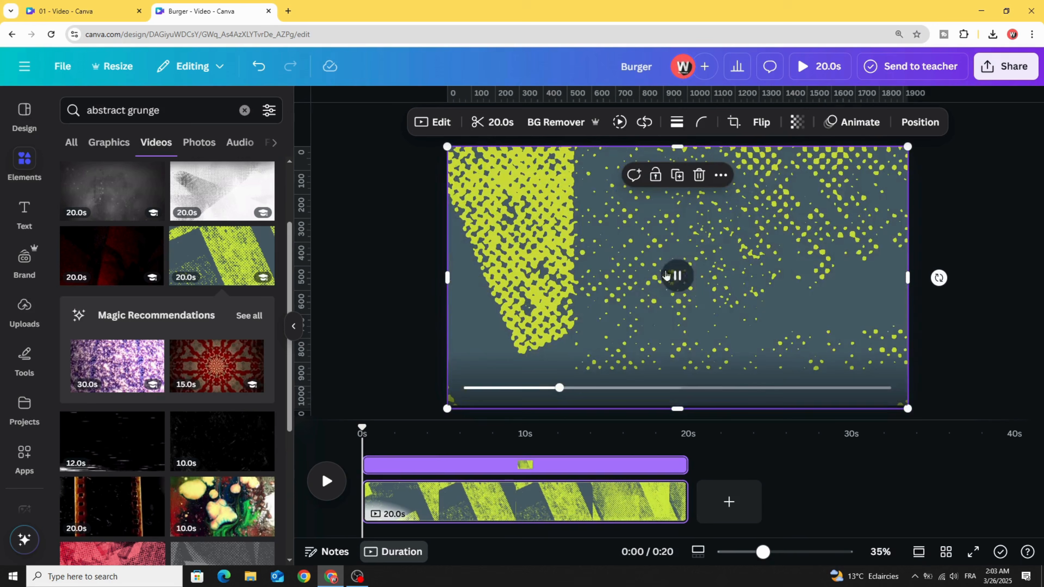
pyautogui.moveTo(564, 387); pyautogui.dragTo(464, 388)
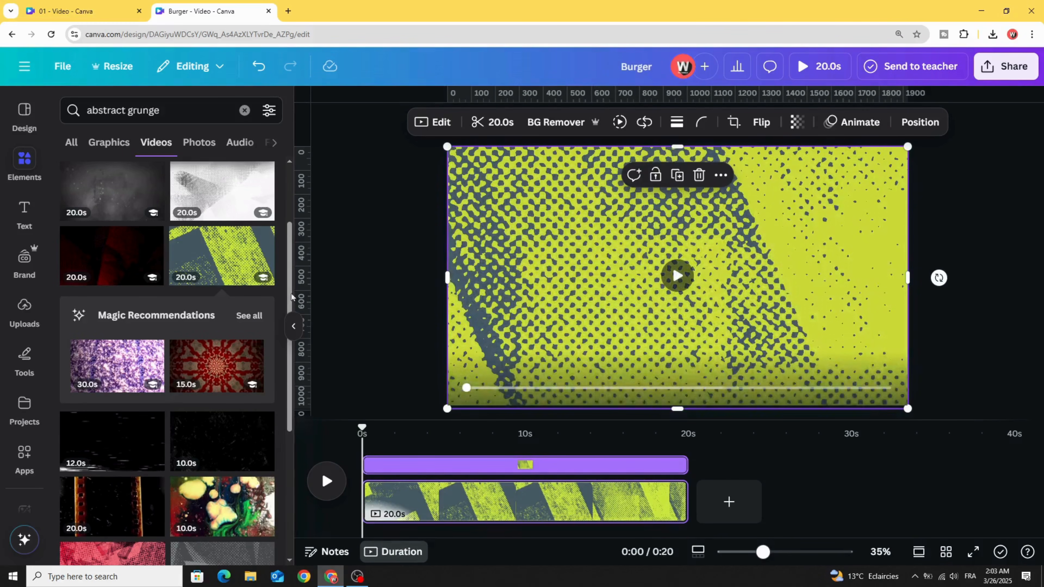
# Step: Search the photo elements for "burger" and add the double-patty cheeseburger cutout to the page
pyautogui.tripleClick(108, 111)
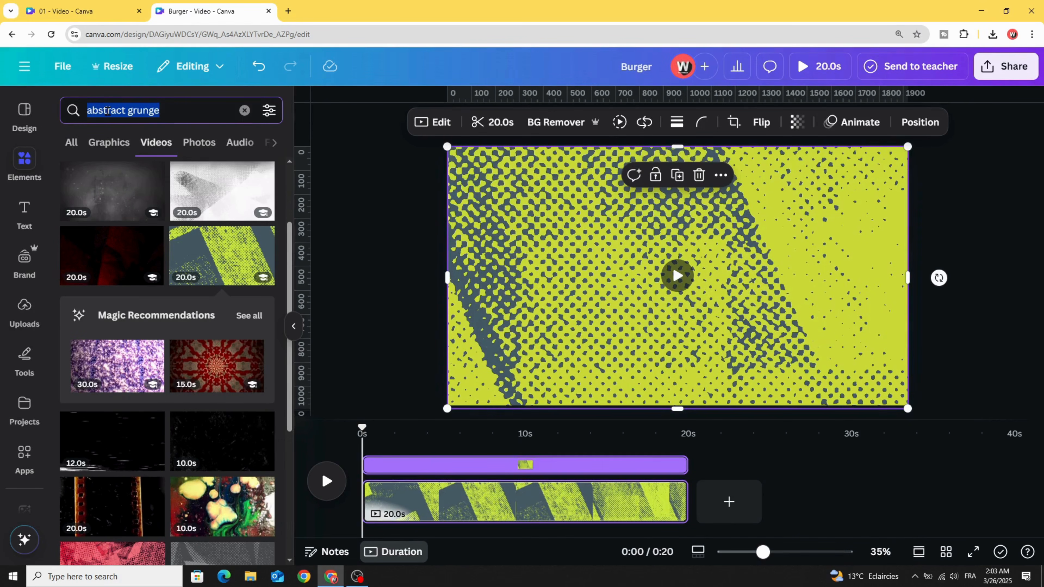
pyautogui.write('b')
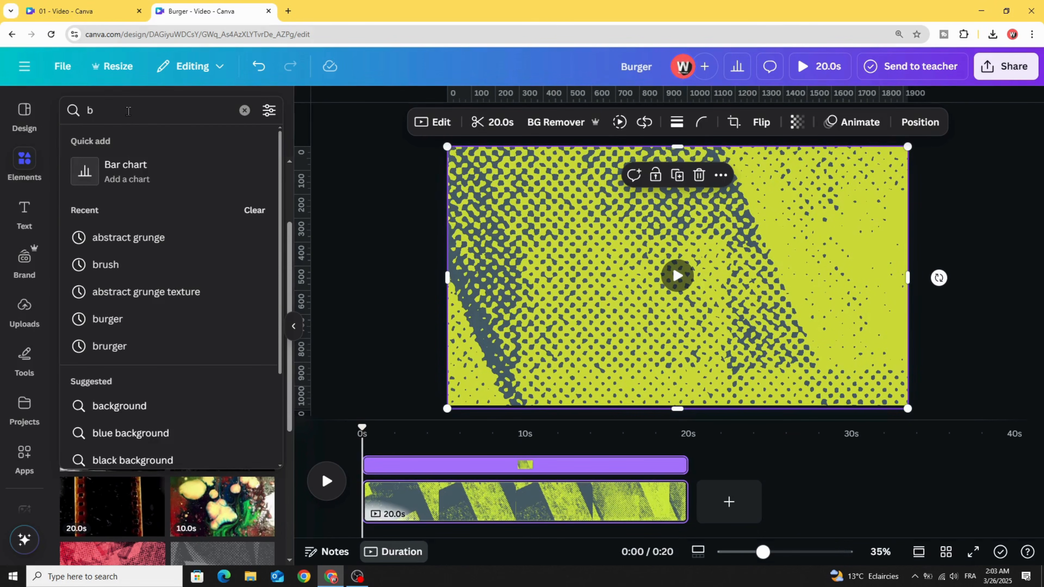
pyautogui.write('urger')
pyautogui.press('Return')
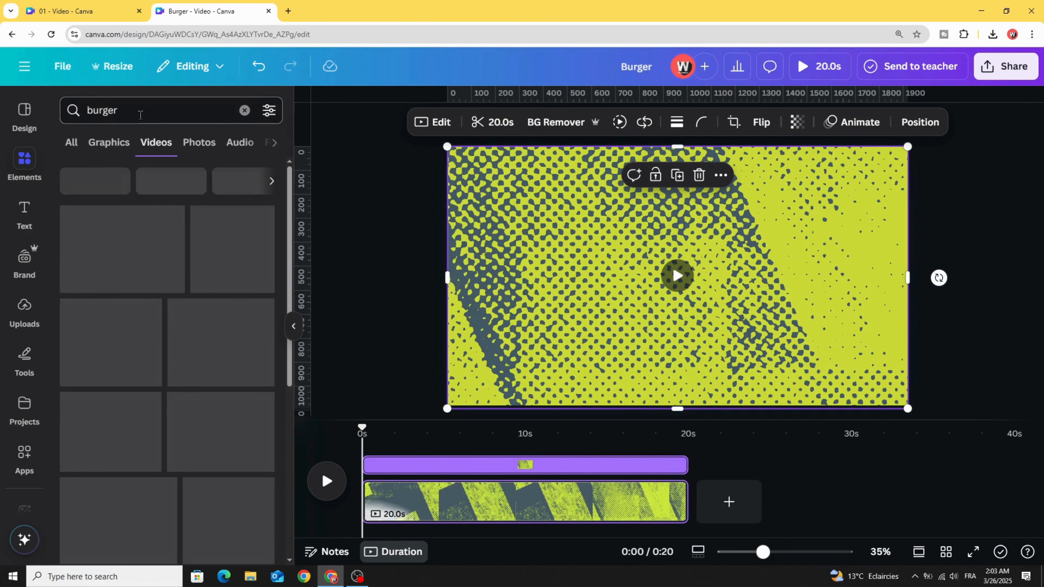
pyautogui.click(199, 143)
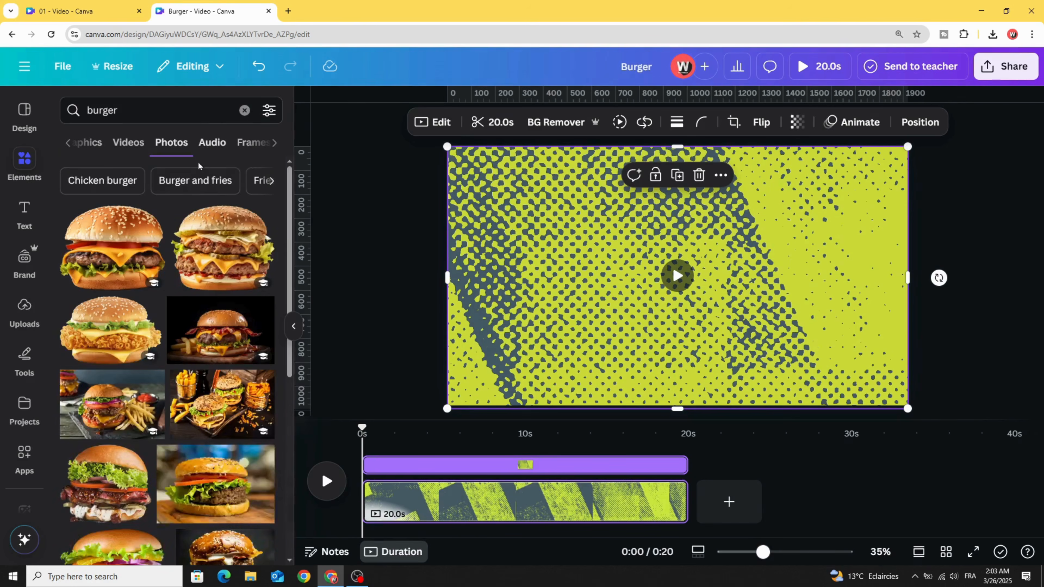
pyautogui.click(22, 311)
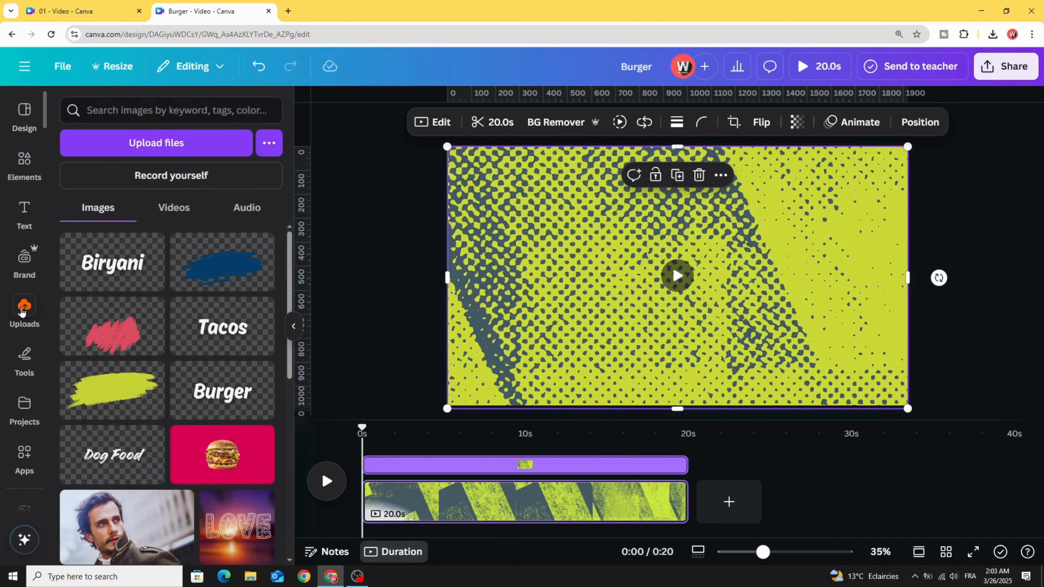
pyautogui.click(23, 160)
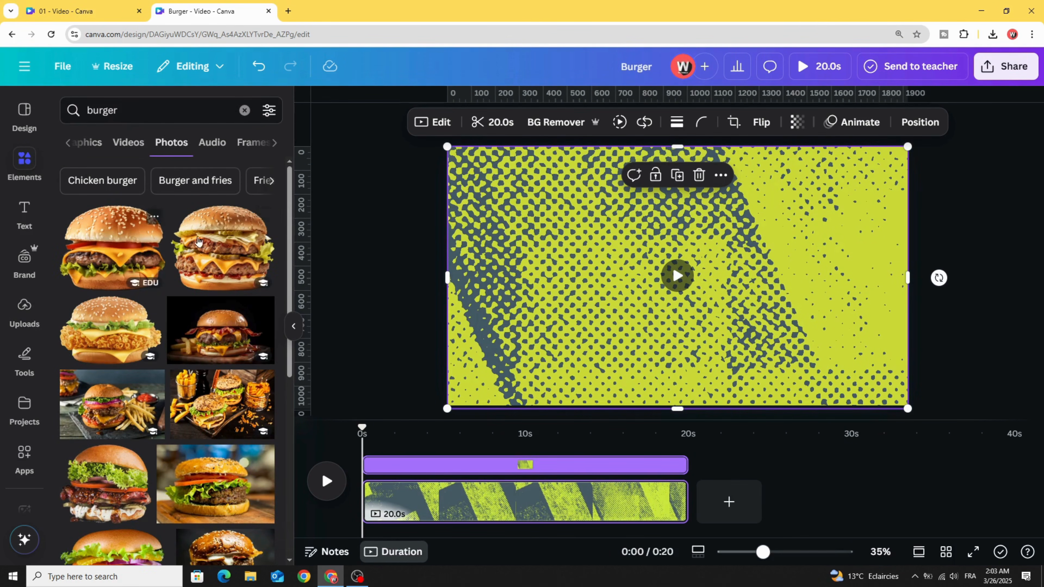
pyautogui.click(213, 243)
# Step: Shrink the burger photo, centre it slightly above mid-page, and give it the Brush animation on enter in the Curve style
pyautogui.moveTo(802, 172); pyautogui.dragTo(746, 207)
pyautogui.moveTo(657, 300); pyautogui.dragTo(669, 278)
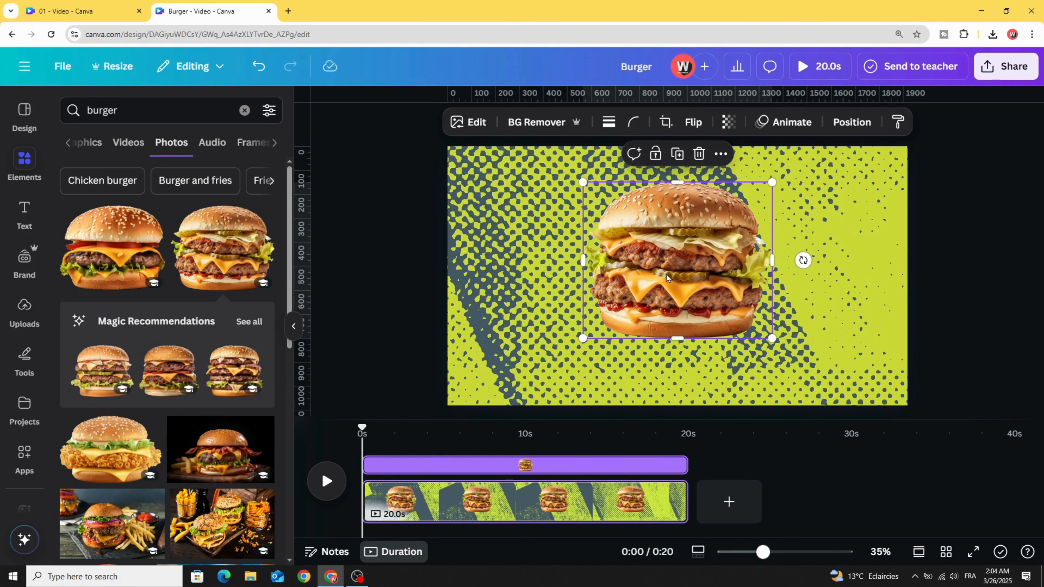
pyautogui.click(785, 122)
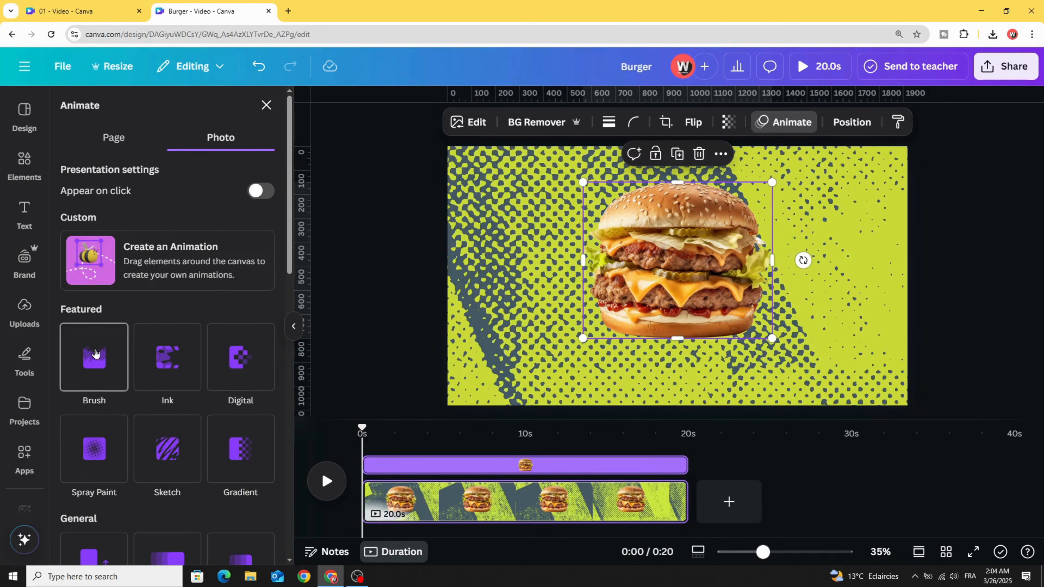
pyautogui.click(95, 353)
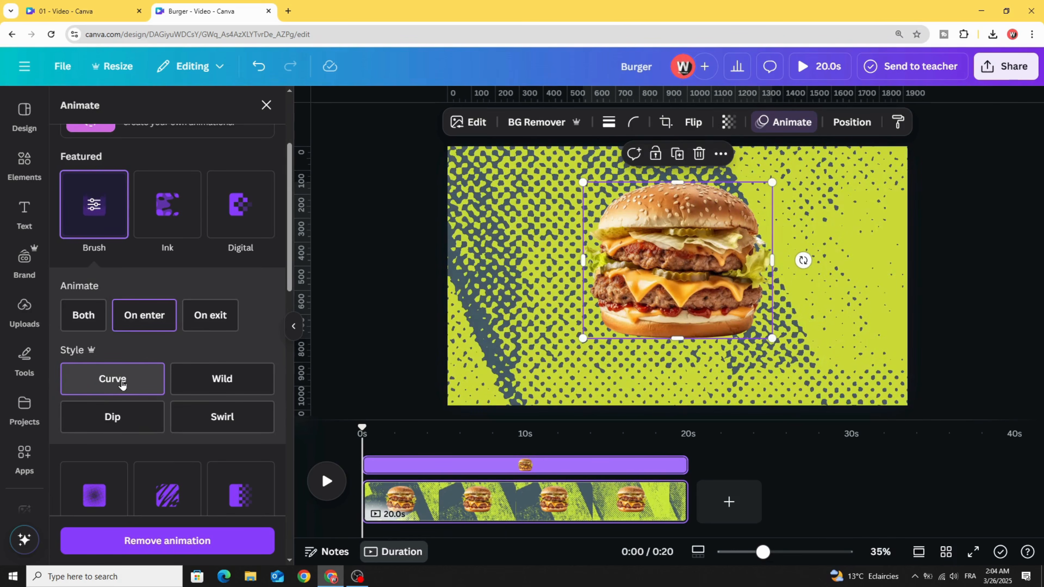
# Step: Search the photo elements for "brush" and add the curved golden-yellow brush stroke with streaky ends to the page
pyautogui.click(17, 184)
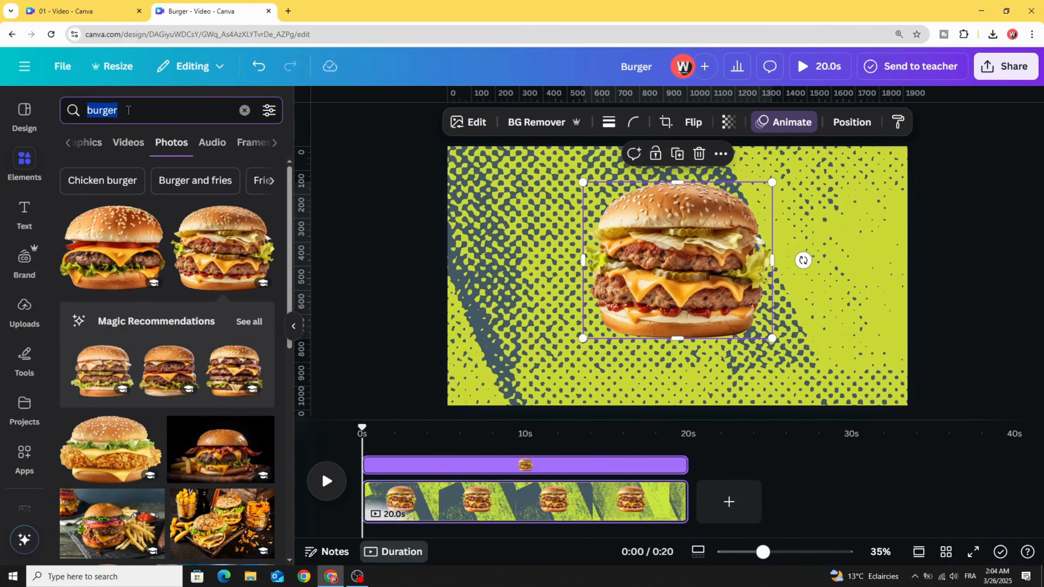
pyautogui.write('brush')
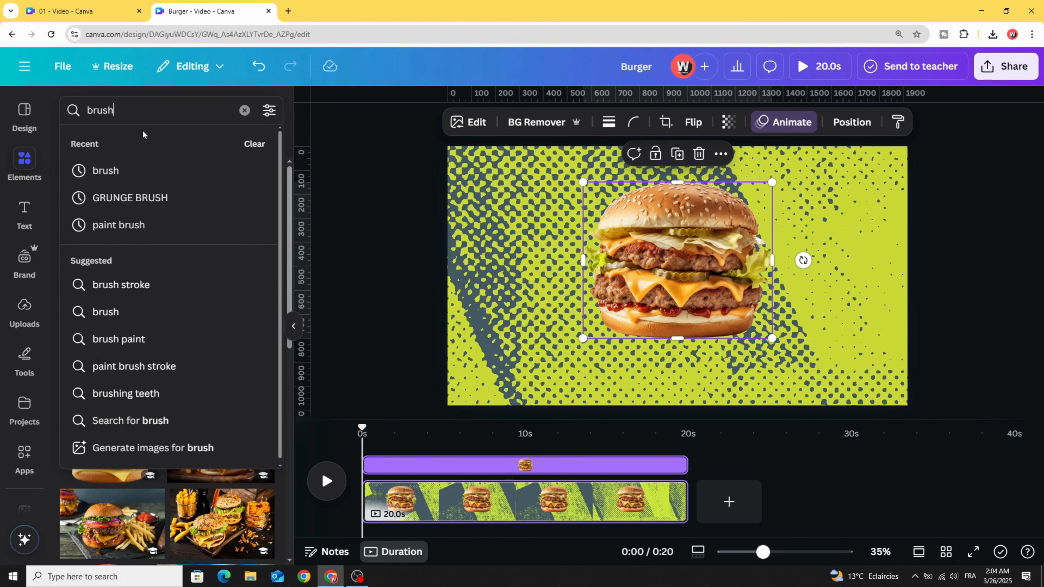
pyautogui.press('Return')
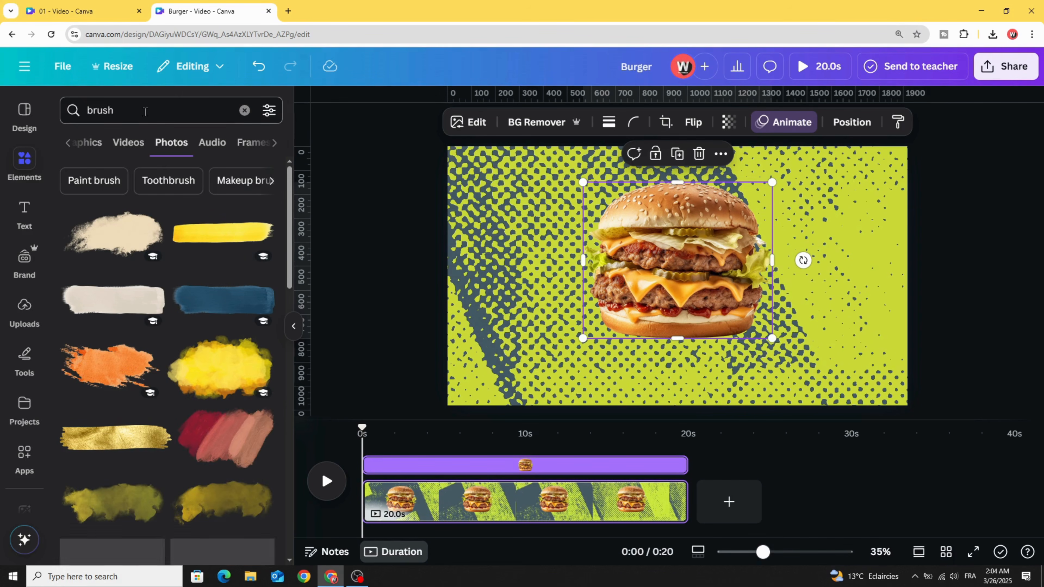
pyautogui.scroll(-8, 104, 302)
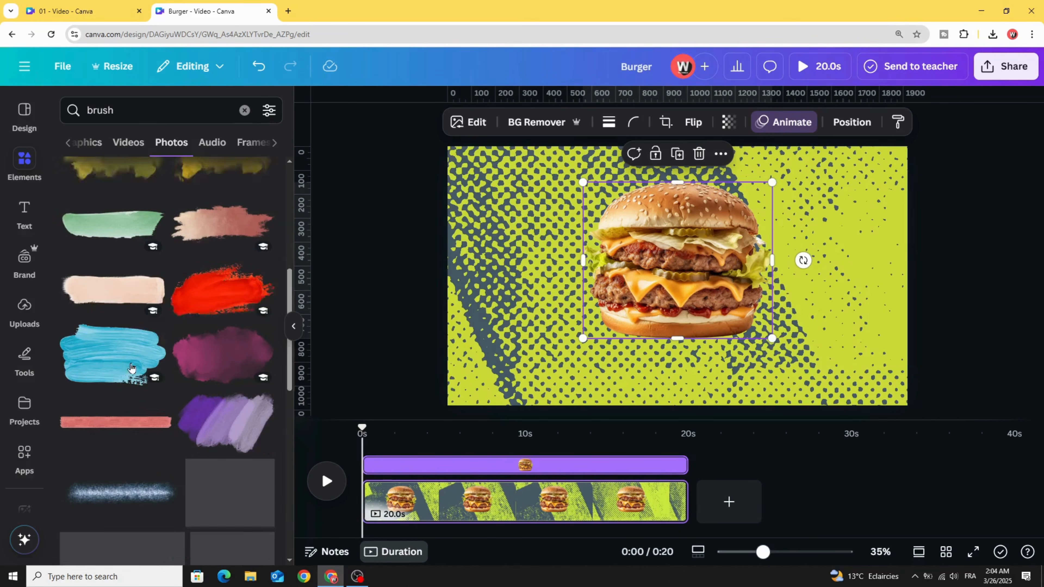
pyautogui.scroll(-8, 96, 347)
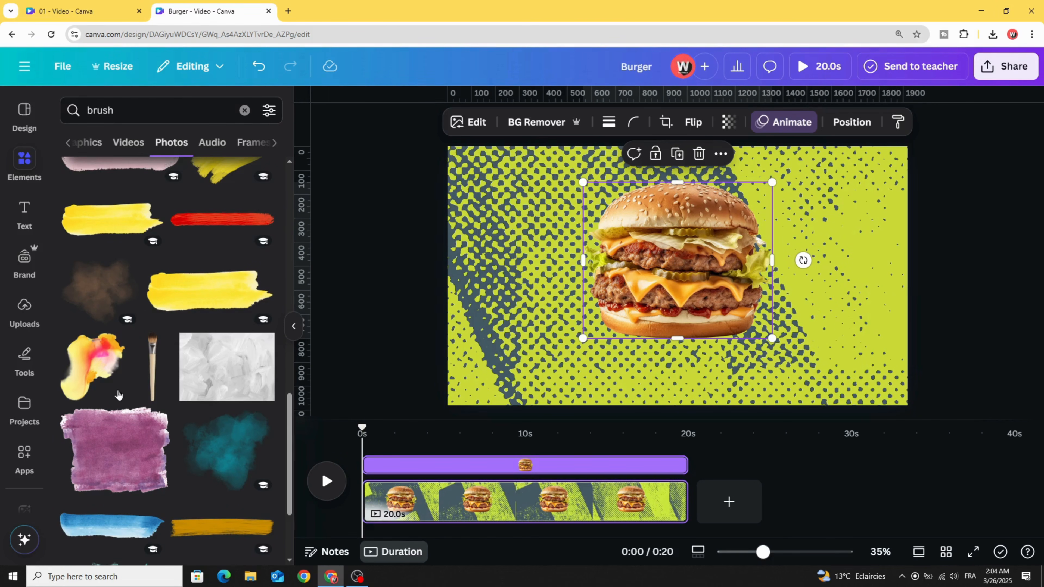
pyautogui.scroll(-3, 165, 284)
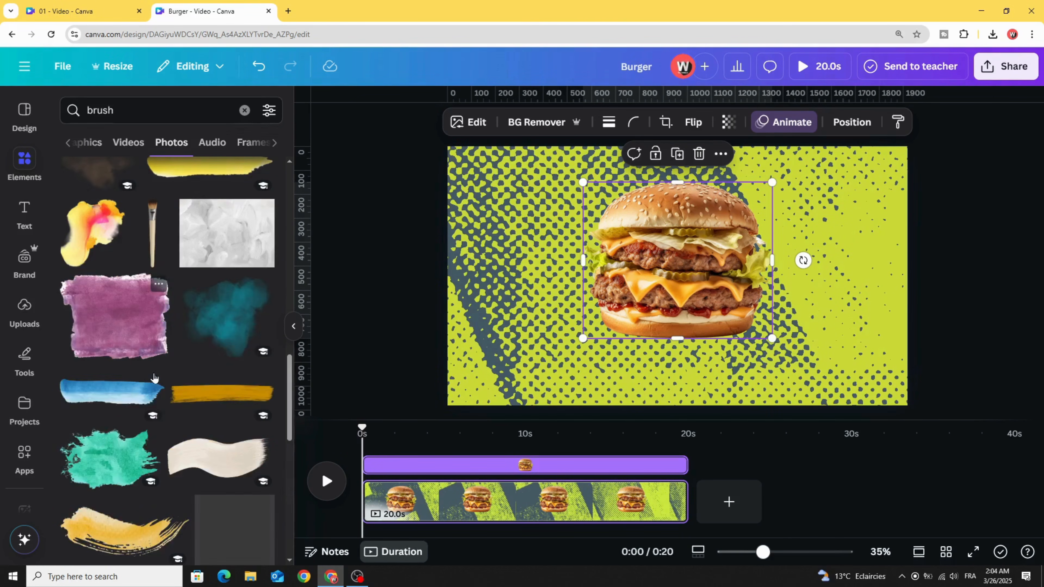
pyautogui.scroll(-3, 148, 393)
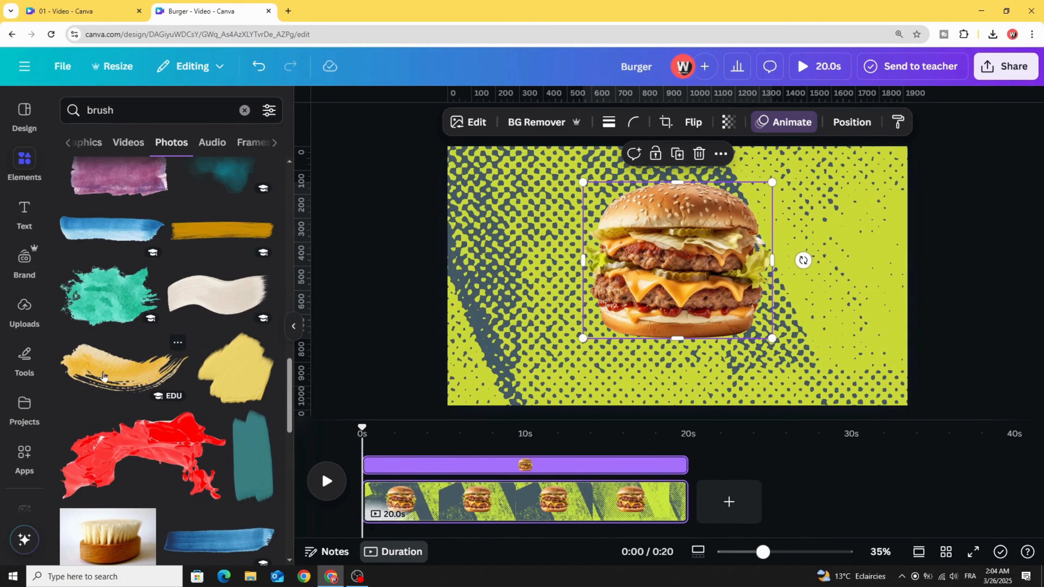
pyautogui.click(146, 375)
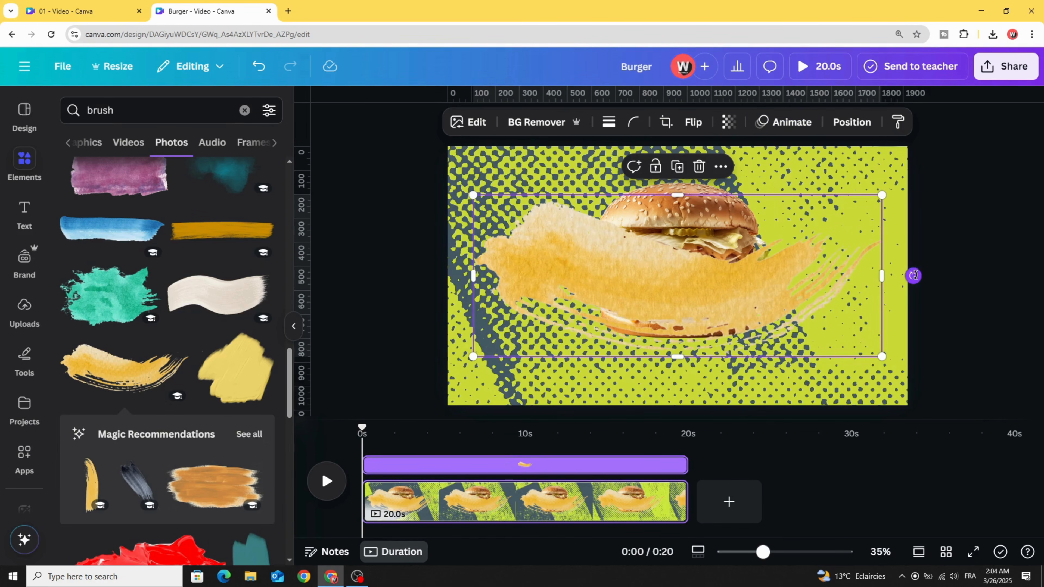
# Step: Tilt the brush stroke slightly counterclockwise, shrink it, and place it over the lower half of the burger
pyautogui.moveTo(913, 275); pyautogui.dragTo(897, 226)
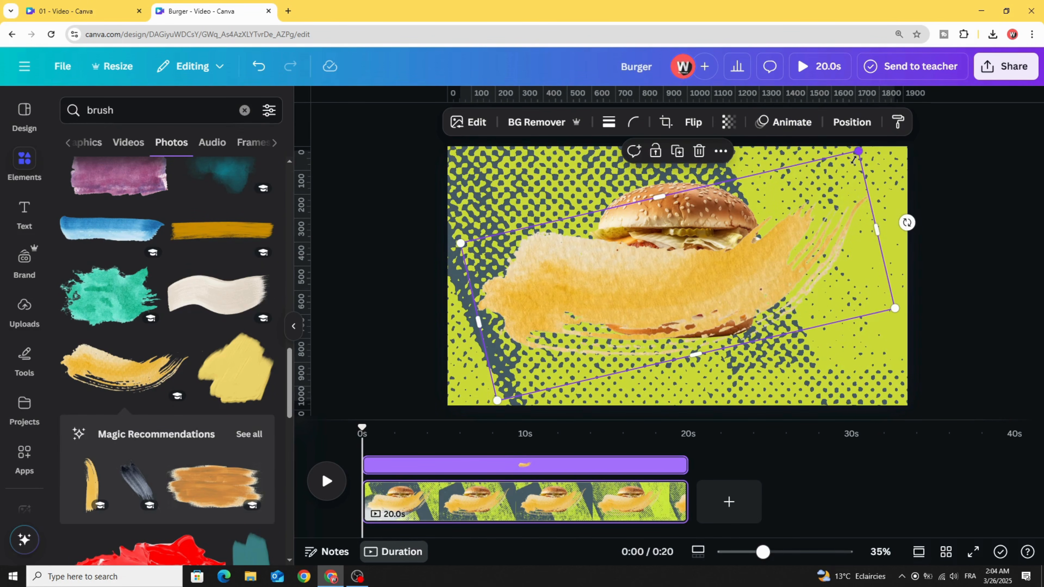
pyautogui.moveTo(854, 159); pyautogui.dragTo(810, 190)
pyautogui.moveTo(682, 308); pyautogui.dragTo(719, 343)
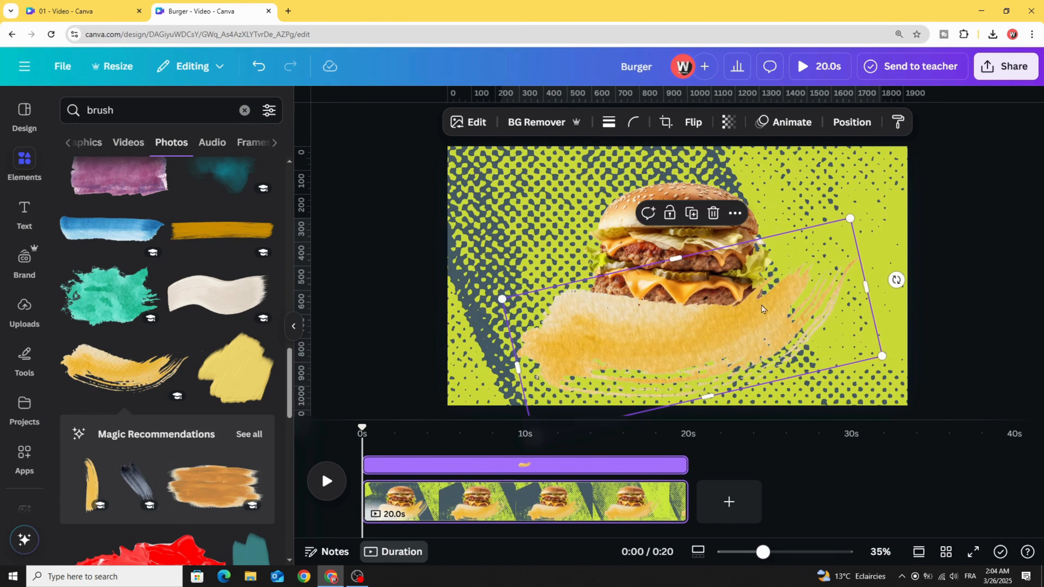
# Step: Apply a custom Duotone effect to the brush stroke, sampling the background's lime green as its highlights colour
pyautogui.click(477, 122)
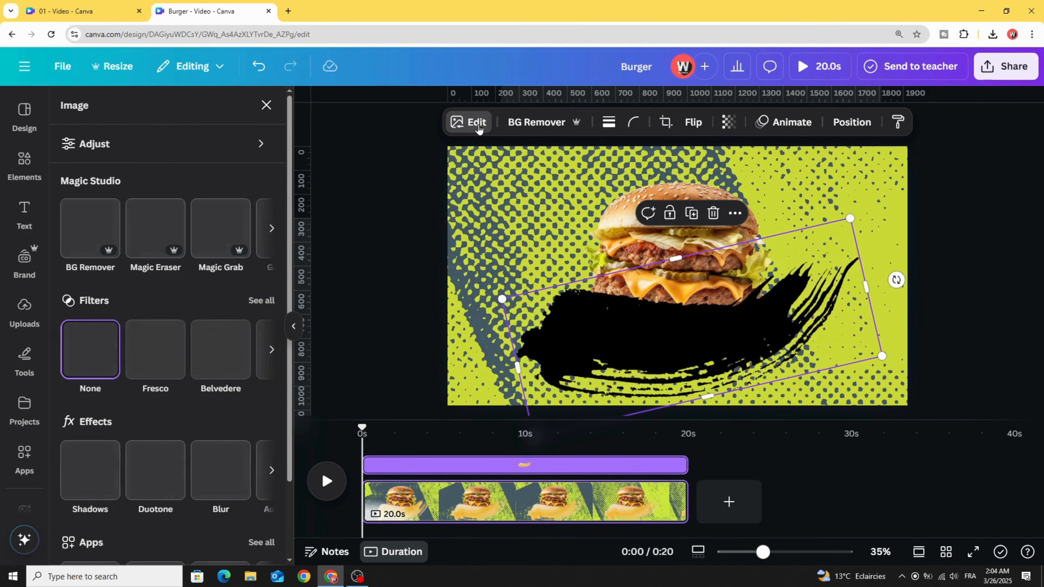
pyautogui.click(153, 477)
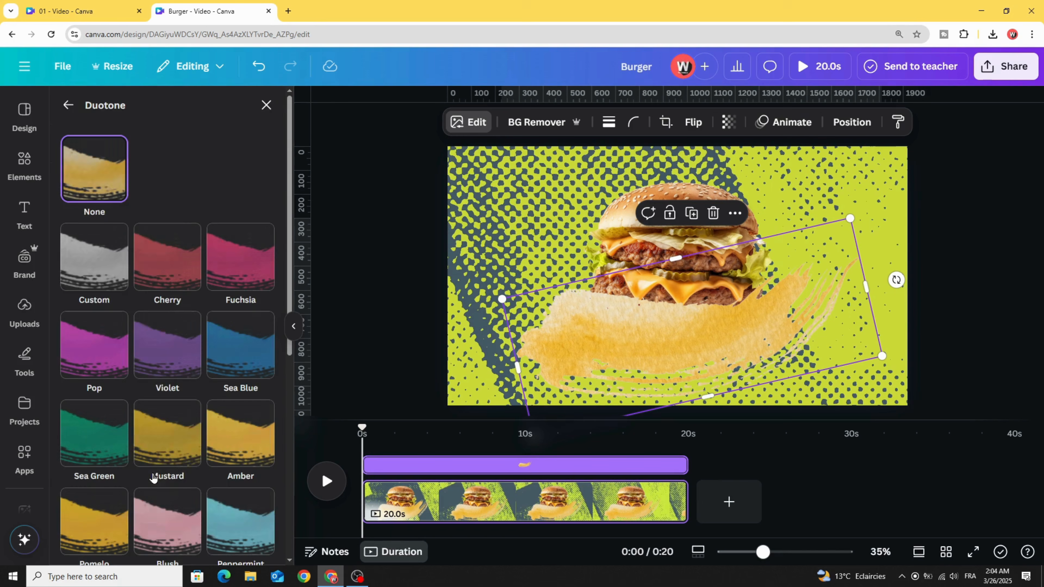
pyautogui.click(97, 265)
pyautogui.click(262, 327)
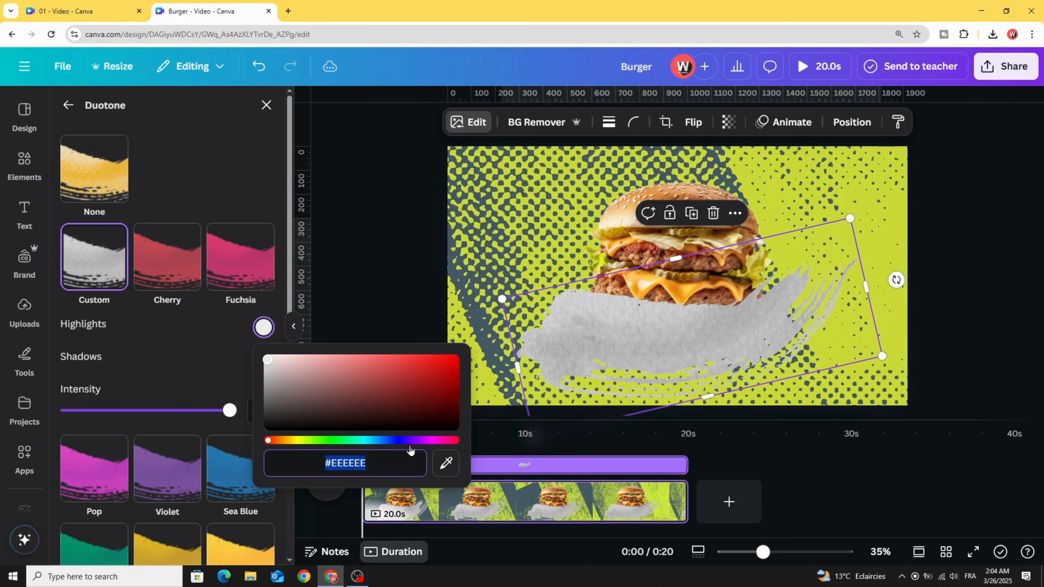
pyautogui.click(445, 462)
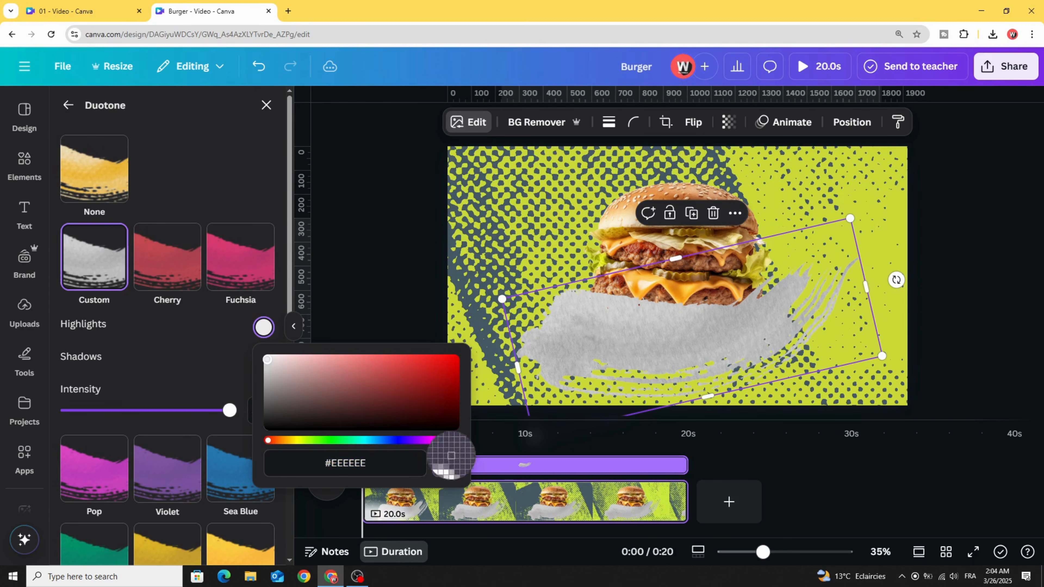
pyautogui.click(870, 251)
pyautogui.click(227, 344)
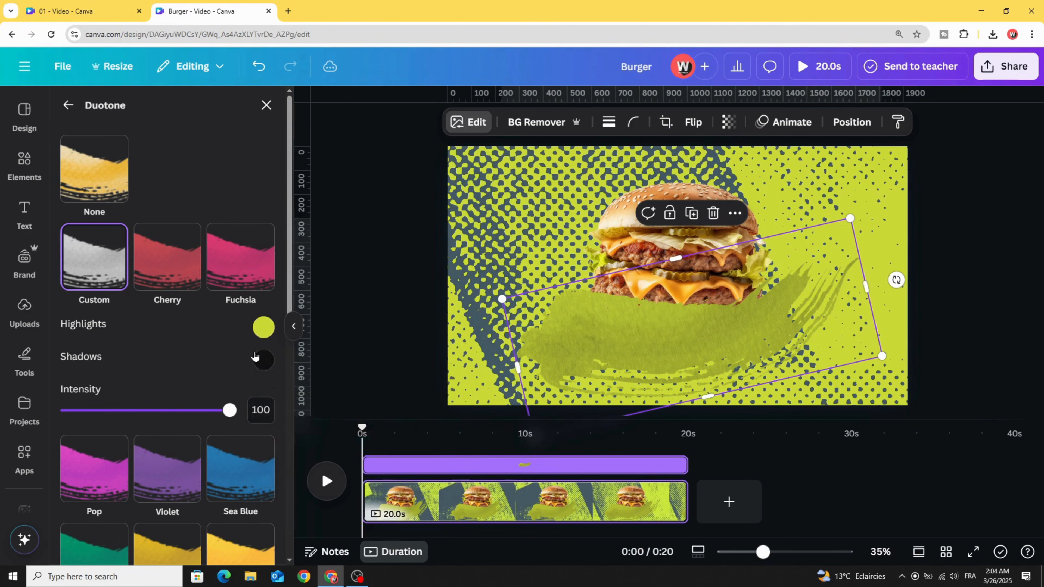
# Step: Set the brush stroke's Duotone shadows colour to the lime green sampled from the background
pyautogui.click(263, 360)
pyautogui.click(446, 493)
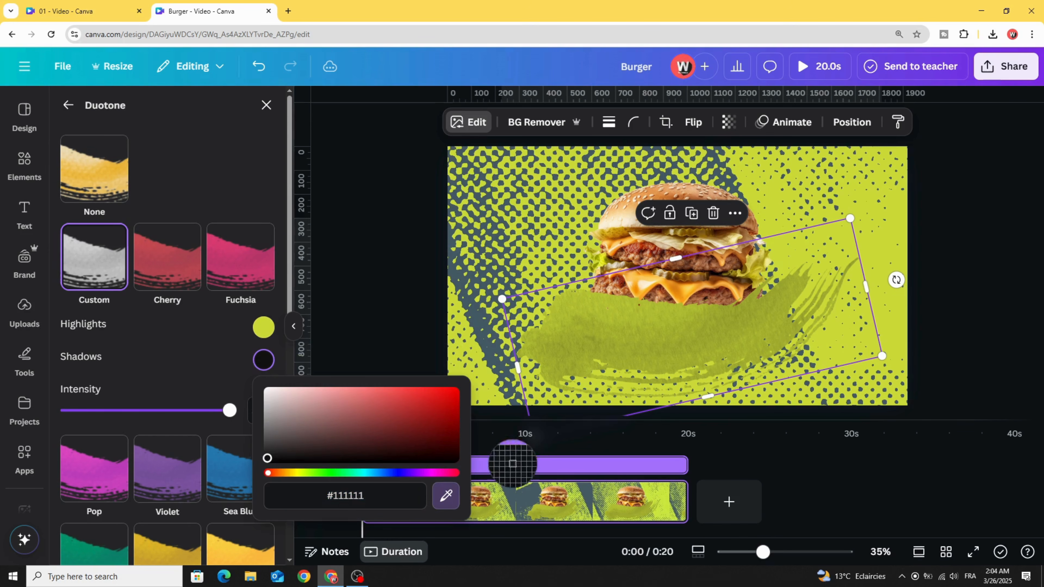
pyautogui.click(869, 249)
pyautogui.click(409, 281)
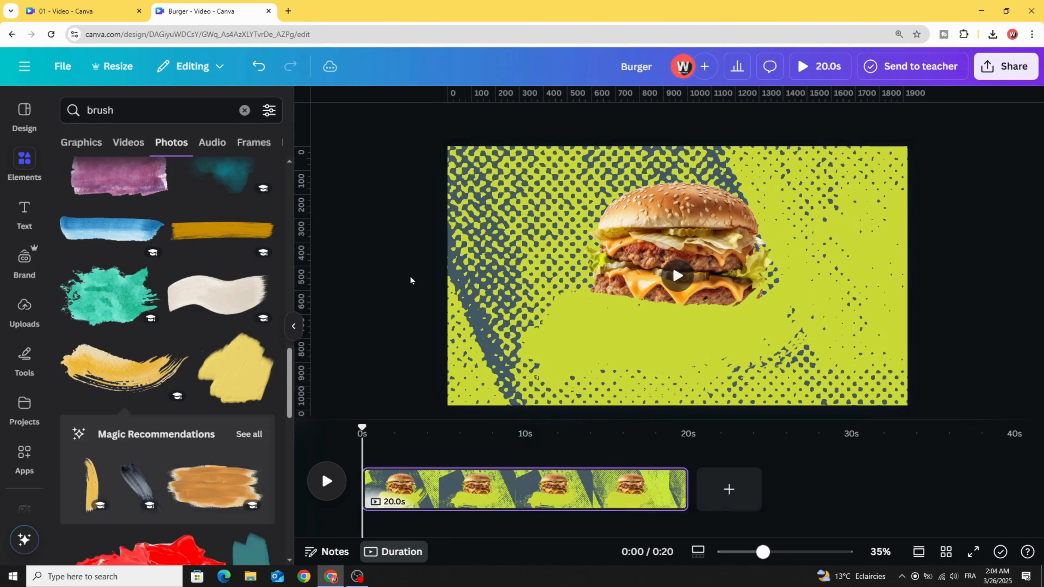
# Step: Give the lime brush stroke the Brush animation on enter in the Dip style
pyautogui.click(570, 324)
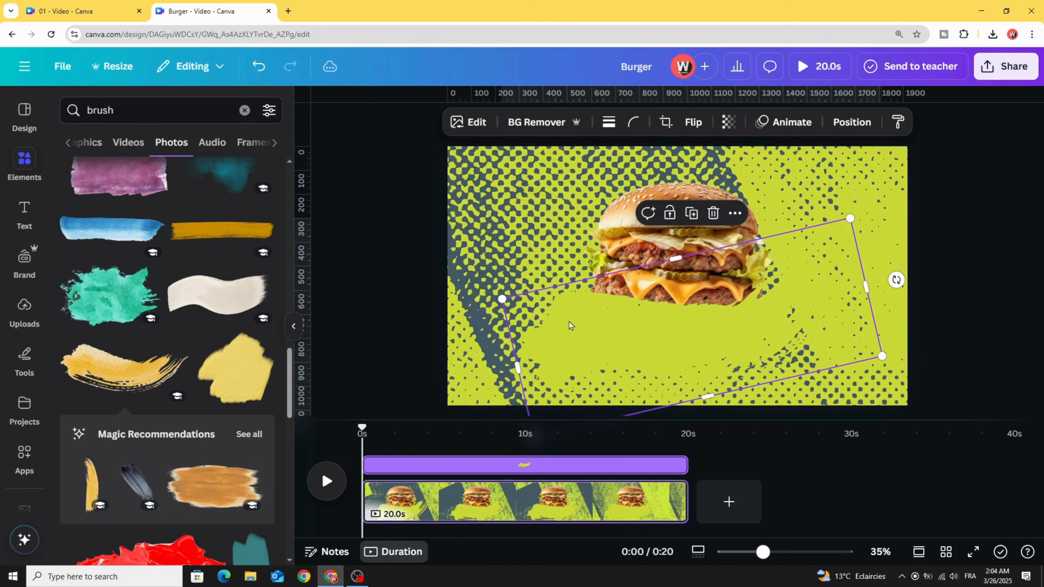
pyautogui.click(778, 122)
pyautogui.click(94, 359)
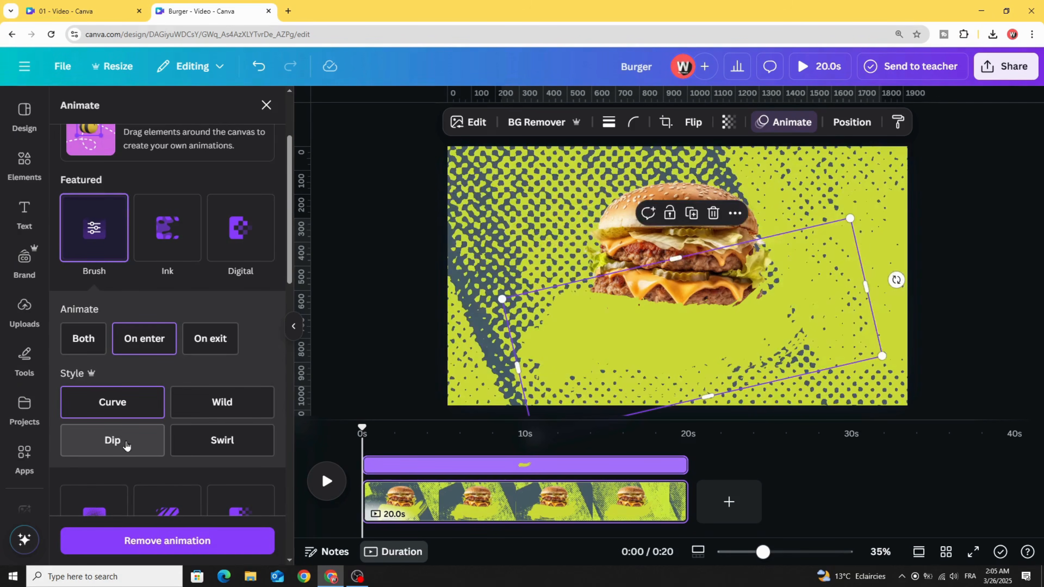
pyautogui.click(118, 444)
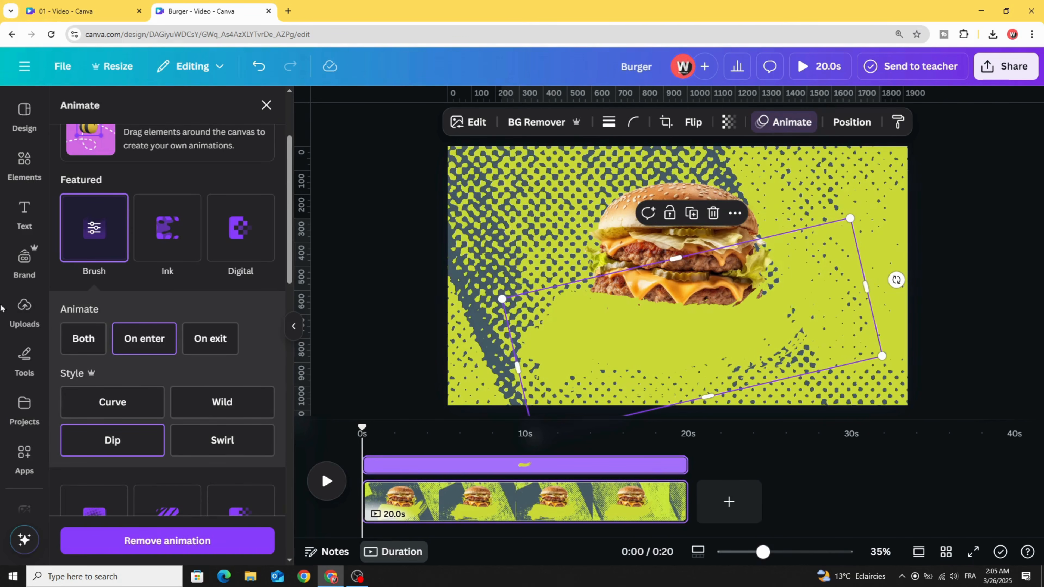
# Step: Add the uploaded white Burger title image to the page and place it over the brush stroke below the burger
pyautogui.click(27, 324)
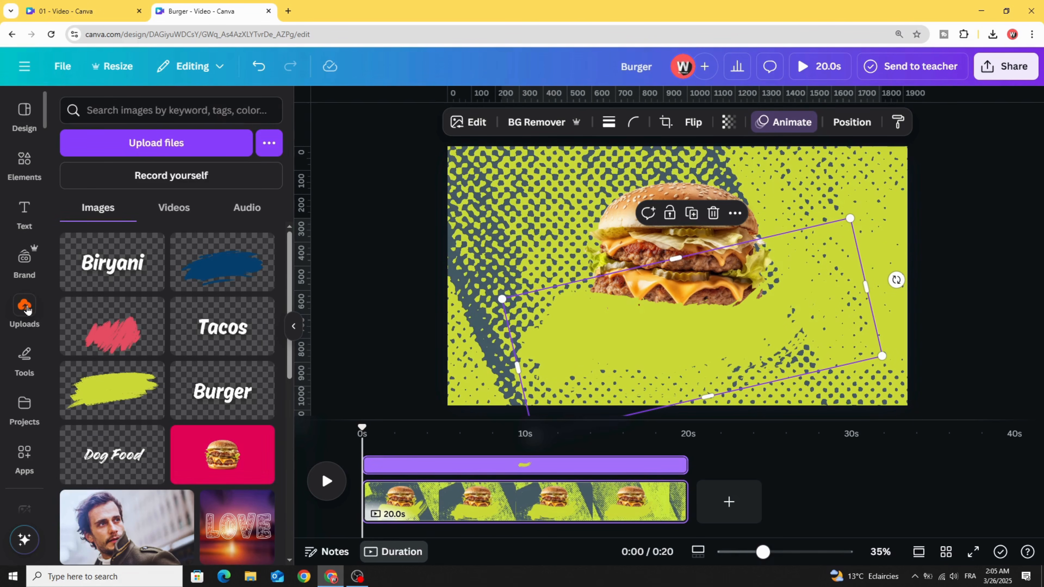
pyautogui.click(228, 394)
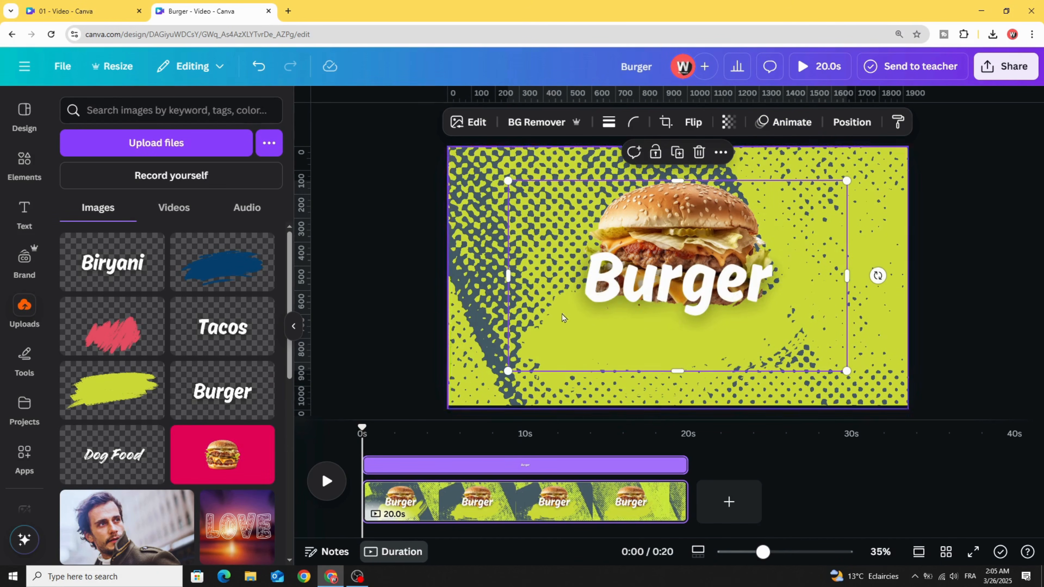
pyautogui.moveTo(664, 278); pyautogui.dragTo(655, 338)
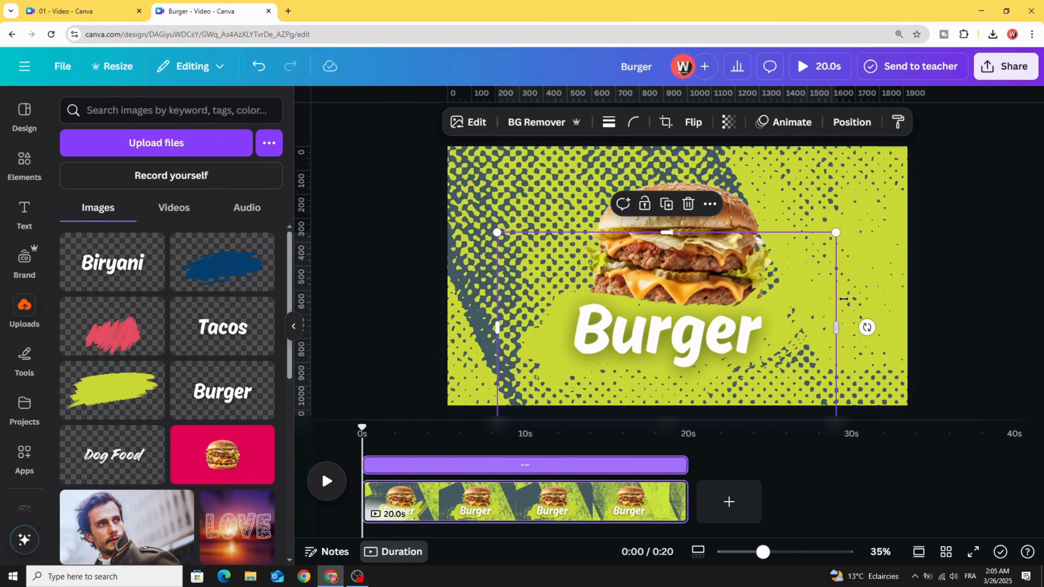
# Step: Tilt the Burger title slightly counterclockwise and give it the Brush animation on enter in the Curve style
pyautogui.moveTo(867, 327); pyautogui.dragTo(867, 298)
pyautogui.moveTo(678, 349); pyautogui.dragTo(680, 349)
pyautogui.click(771, 133)
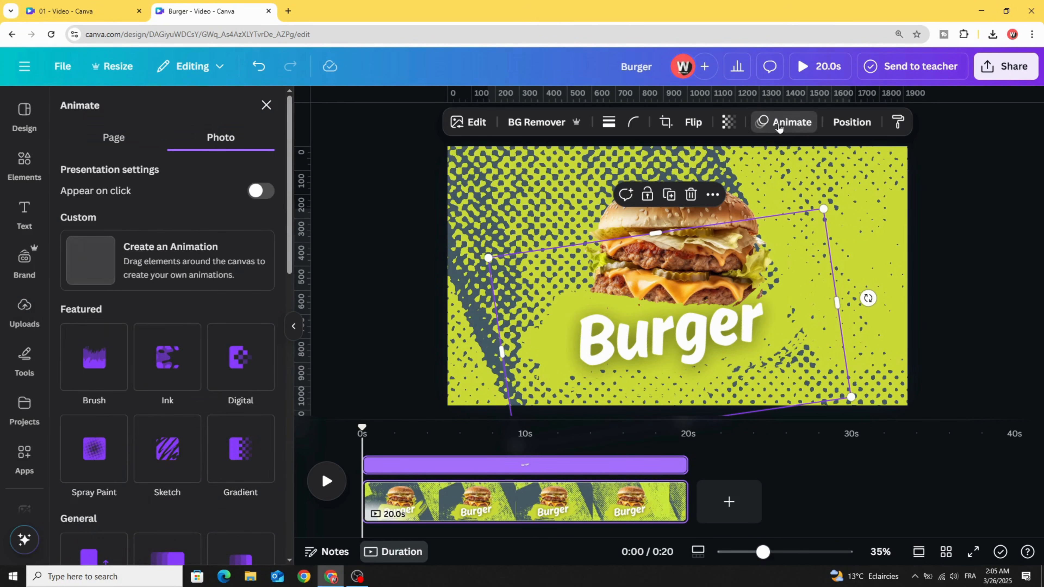
pyautogui.click(82, 360)
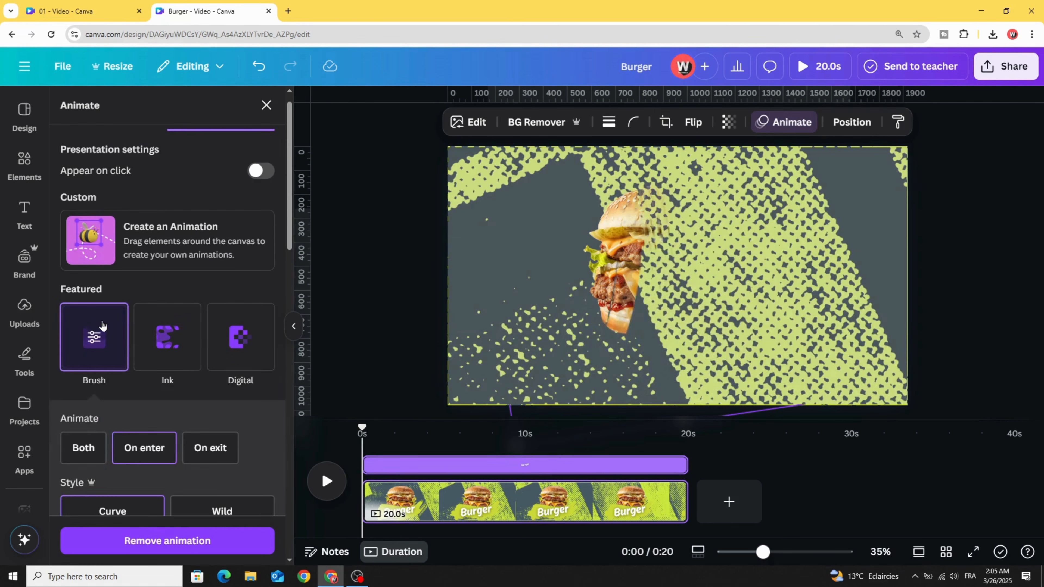
pyautogui.scroll(-3, 91, 350)
pyautogui.click(115, 403)
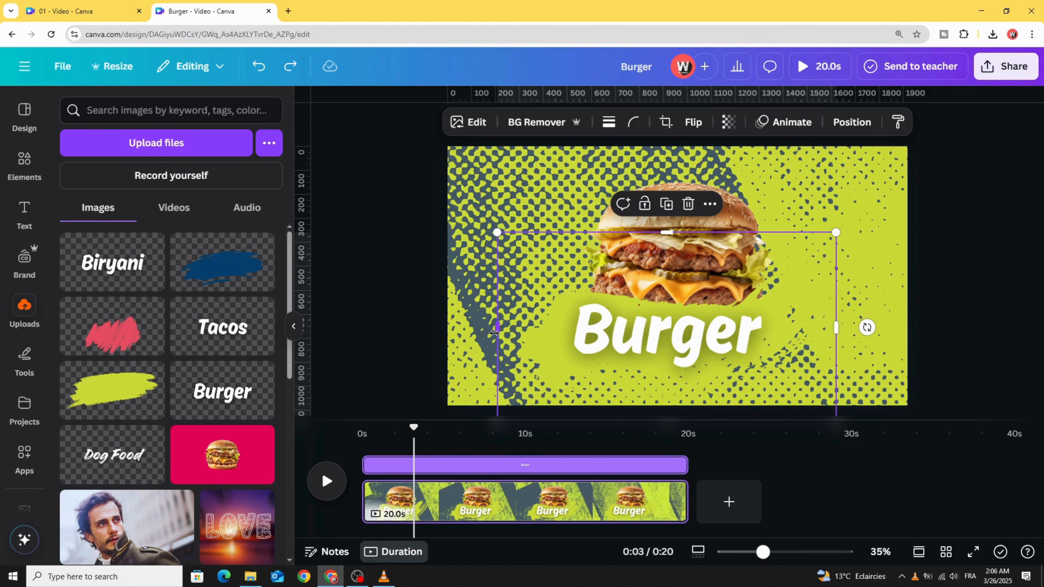
# Step: Crop the empty space off both sides of the Burger title image
pyautogui.moveTo(494, 333); pyautogui.dragTo(555, 331)
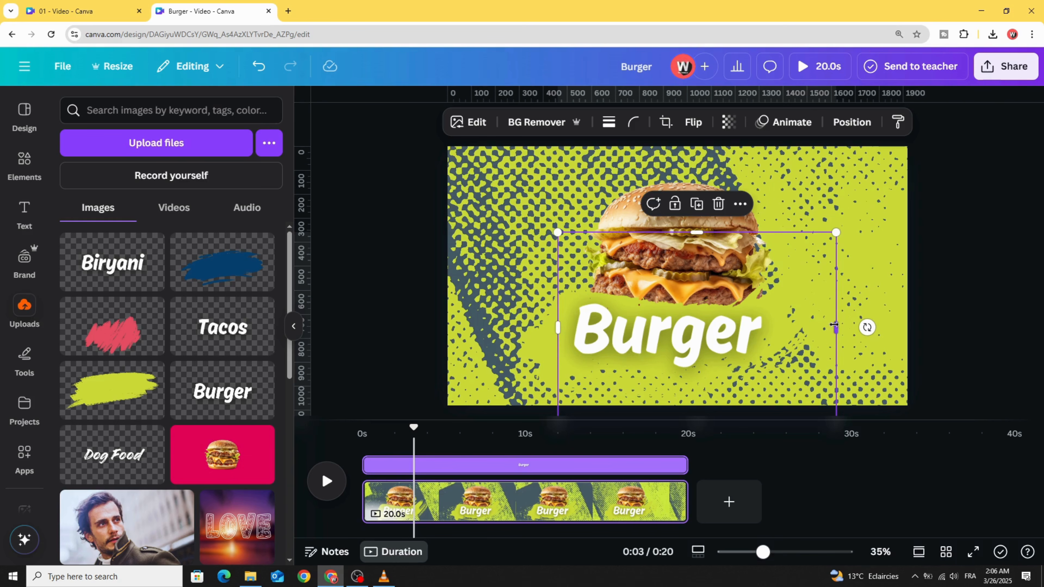
pyautogui.moveTo(834, 324); pyautogui.dragTo(781, 328)
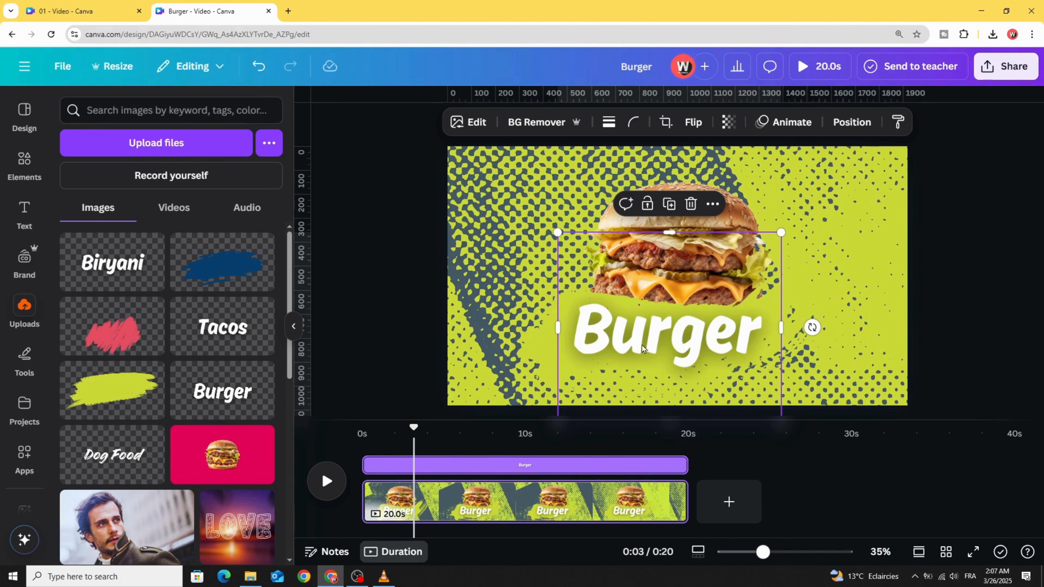
# Step: Stagger the layer starts at about 1 s for the burger photo, 2 s for the brush stroke and 3 s for the title, then preview
pyautogui.click(649, 205)
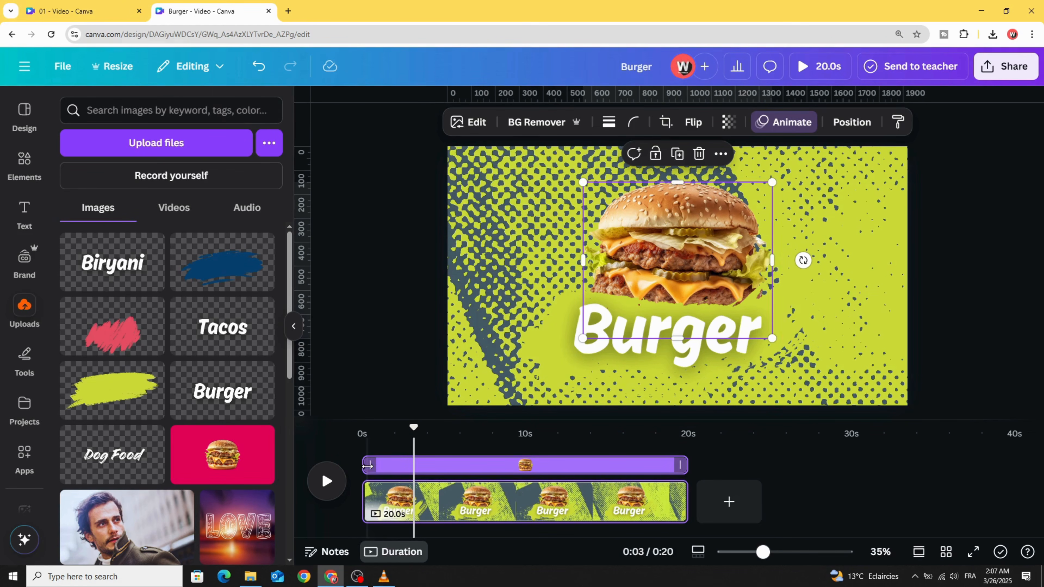
pyautogui.moveTo(367, 465); pyautogui.dragTo(380, 466)
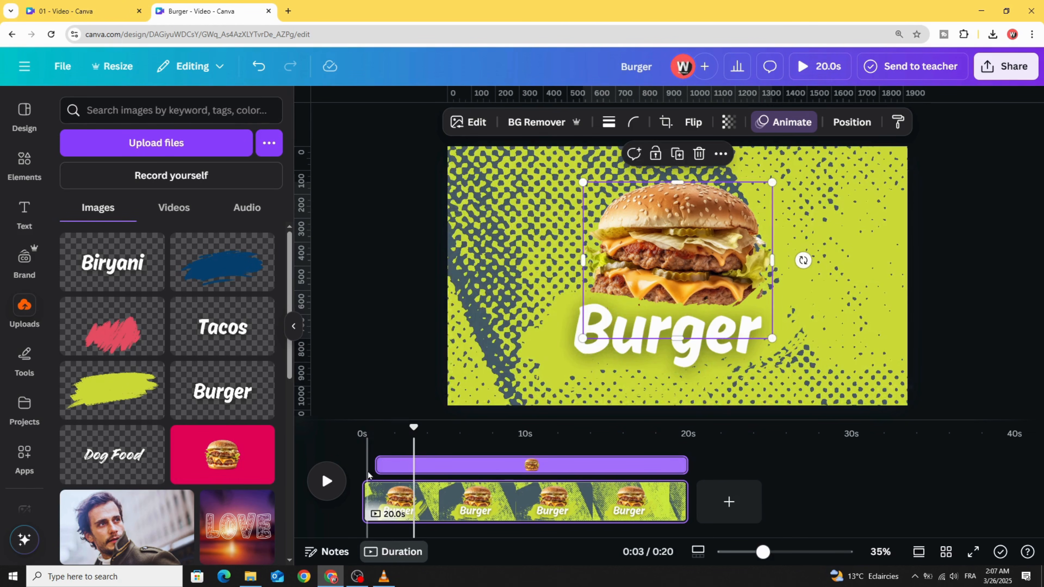
pyautogui.click(541, 357)
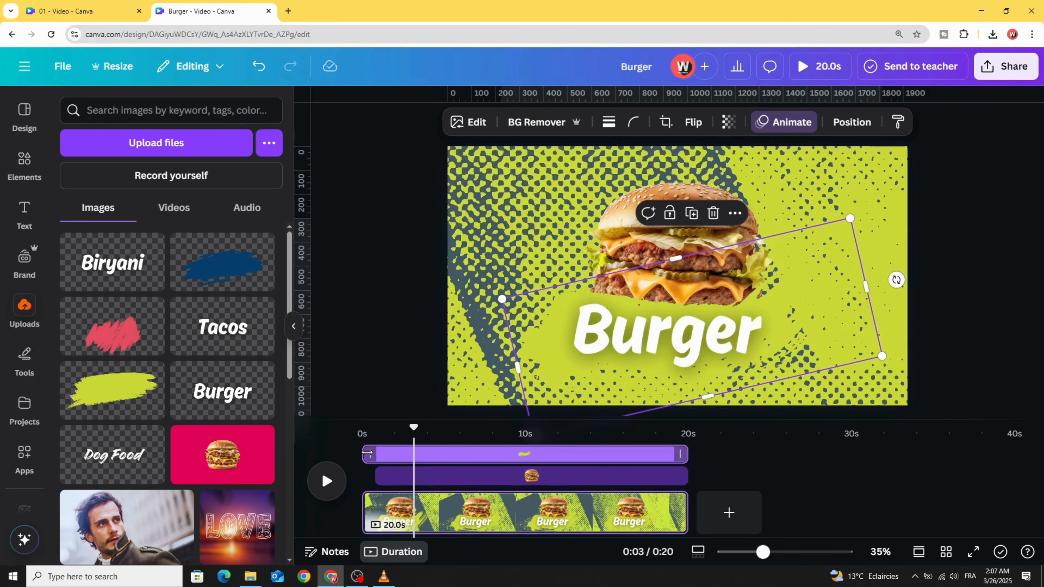
pyautogui.moveTo(368, 454)
pyautogui.mouseDown()
pyautogui.moveTo(418, 453)
pyautogui.moveTo(361, 430)
pyautogui.mouseUp()
pyautogui.click(600, 341)
pyautogui.click(327, 481)
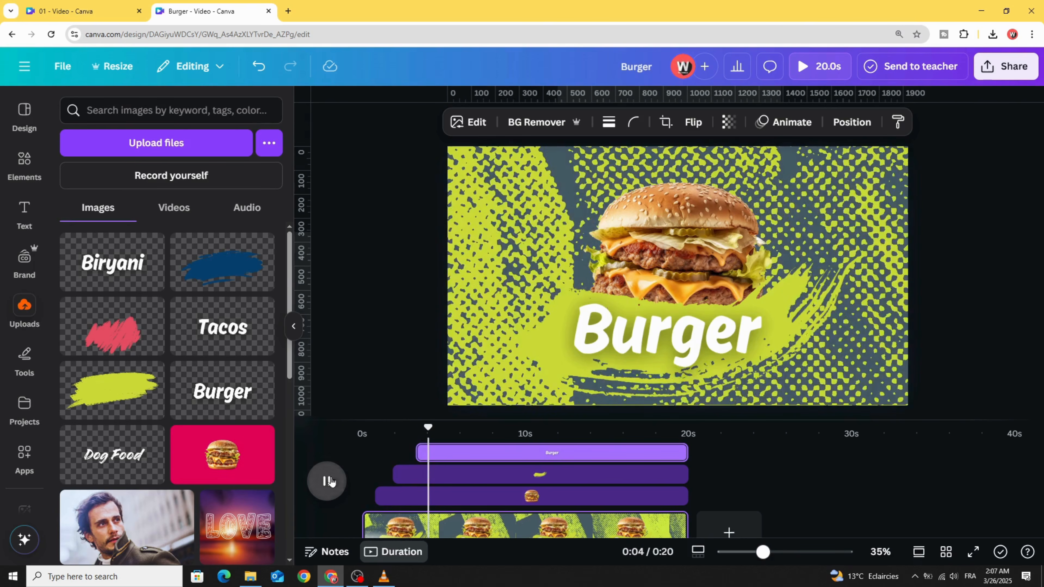
# Step: Give the Burger title the Brush animation on enter in the Curve style and preview the video from about 2 s
pyautogui.click(598, 344)
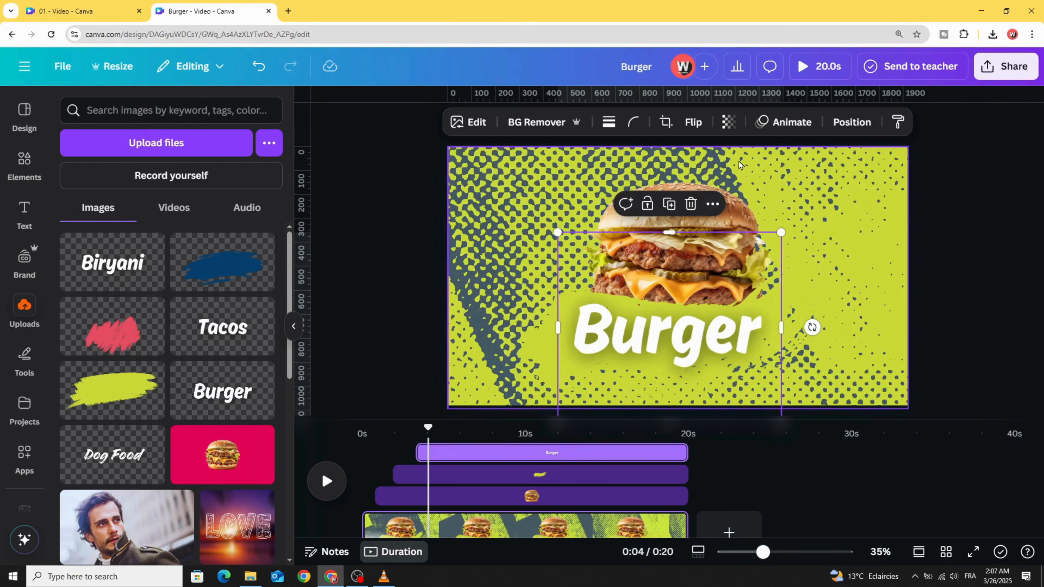
pyautogui.click(782, 121)
pyautogui.click(110, 362)
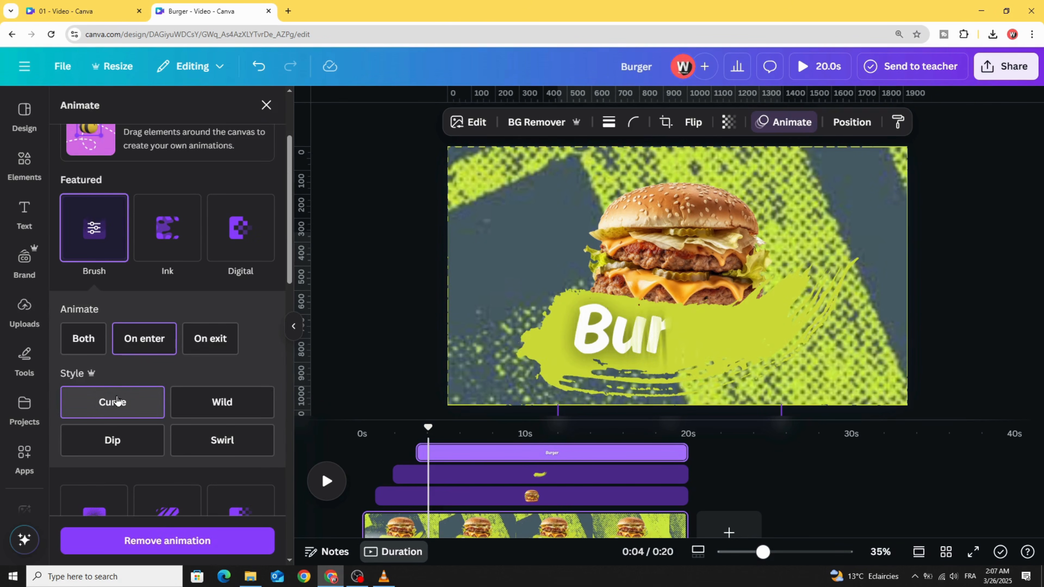
pyautogui.moveTo(428, 428); pyautogui.dragTo(396, 428)
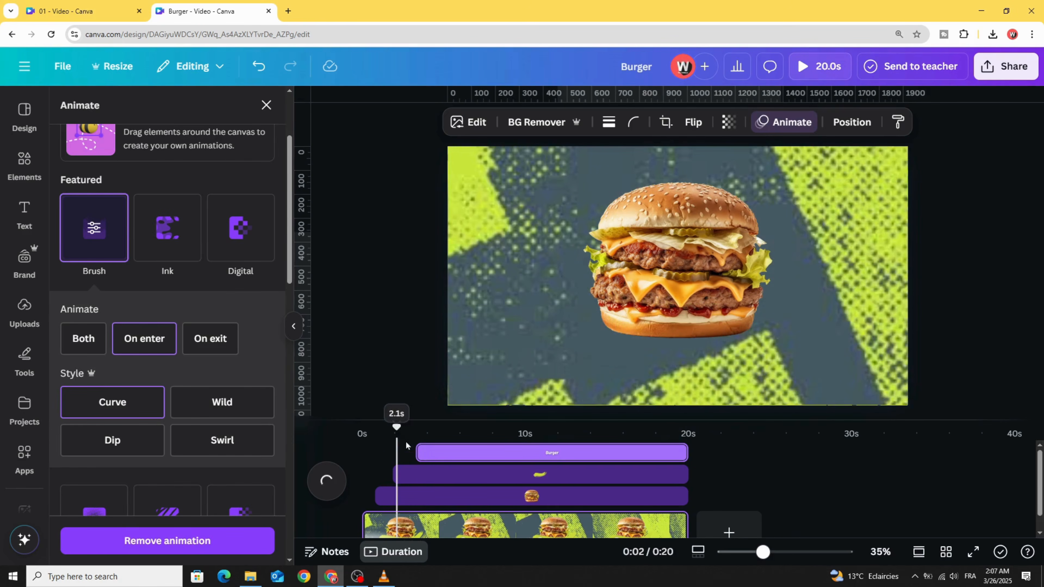
pyautogui.click(327, 482)
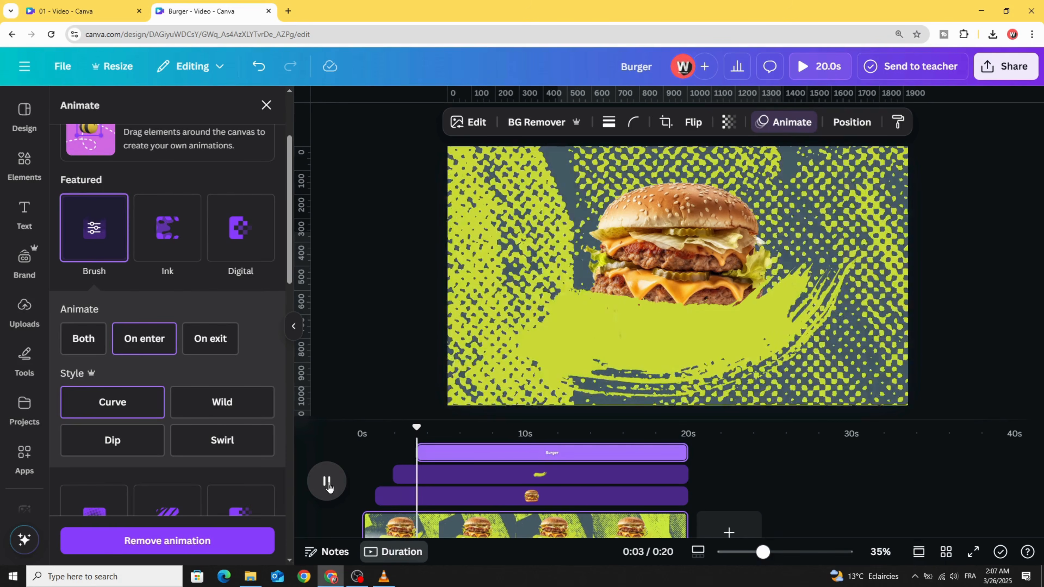
pyautogui.click(328, 482)
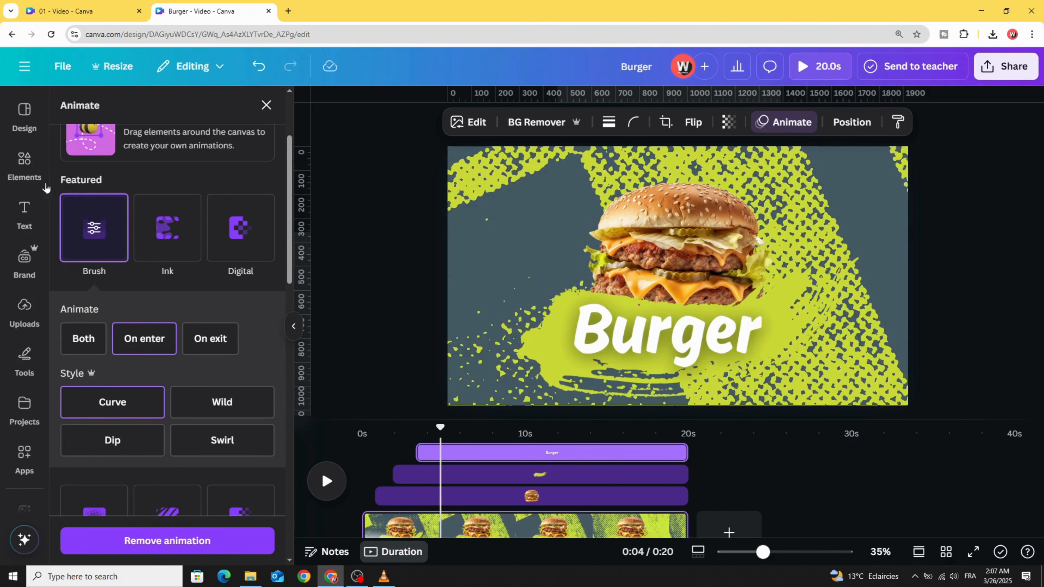
# Step: Search the video elements for "abstract grunge" and add the 20-second red halftone video to the page
pyautogui.click(24, 164)
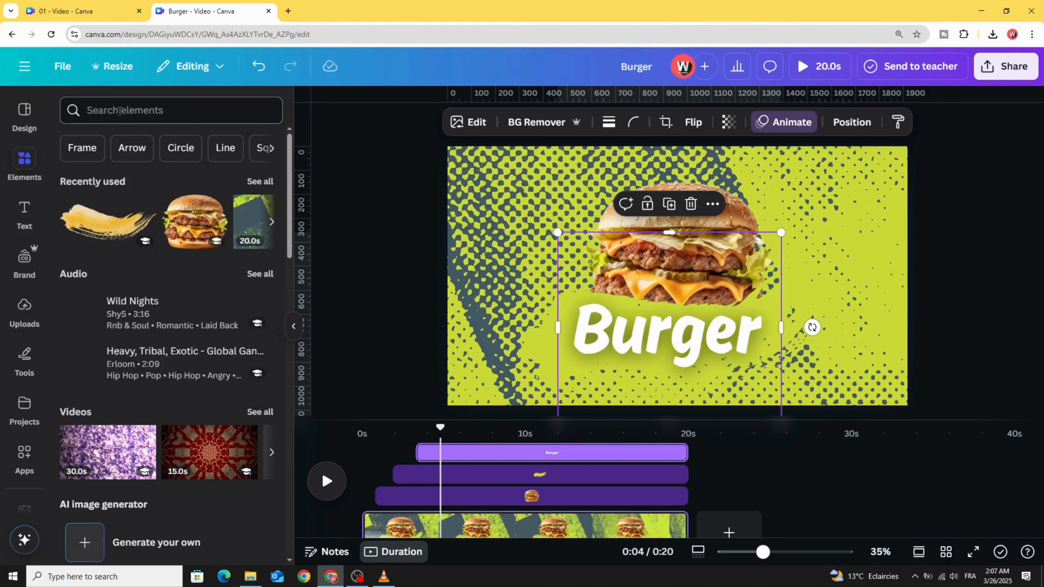
pyautogui.click(119, 110)
pyautogui.click(207, 170)
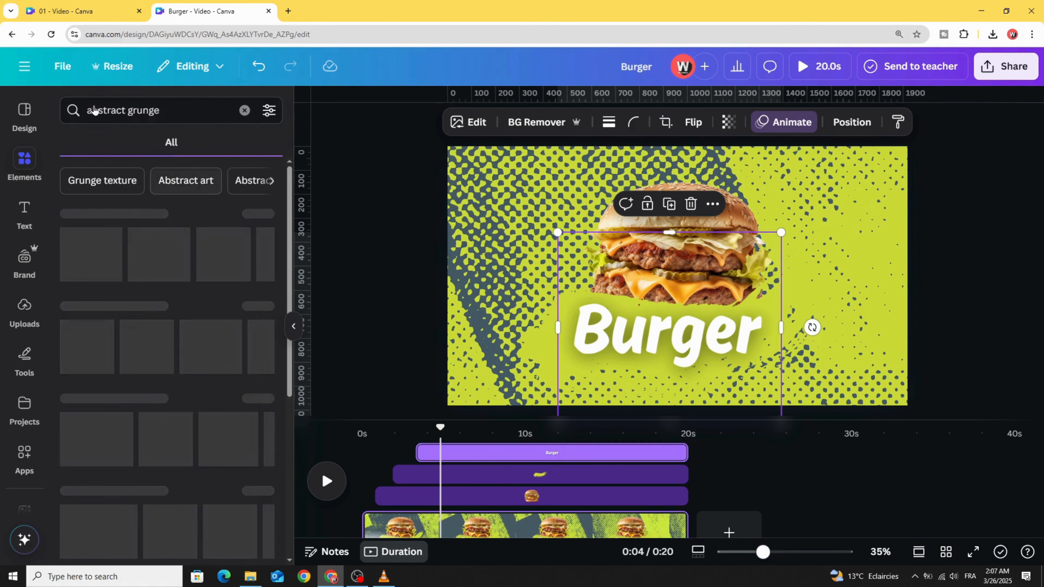
pyautogui.click(157, 143)
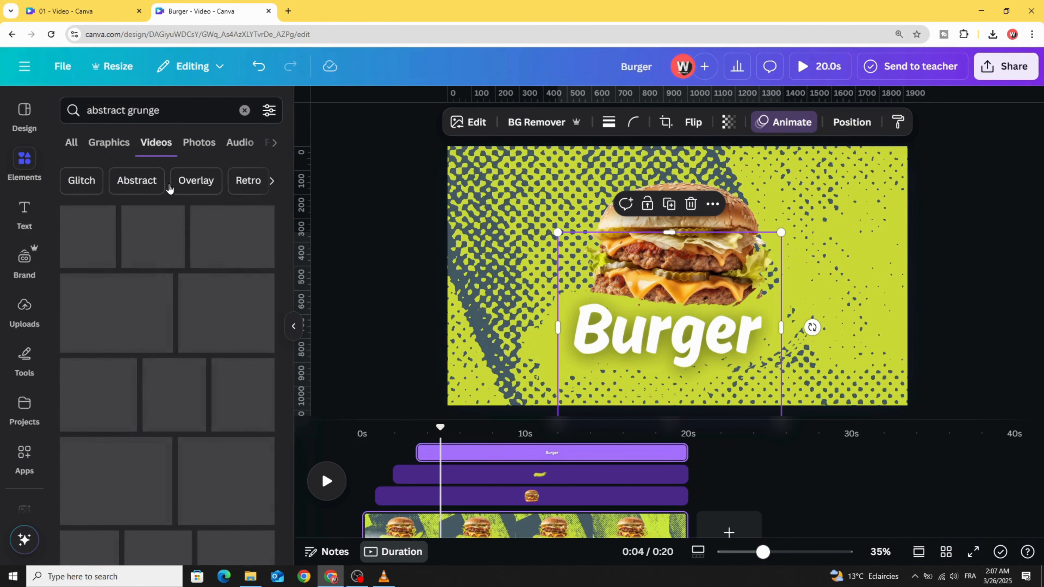
pyautogui.scroll(-6, 140, 308)
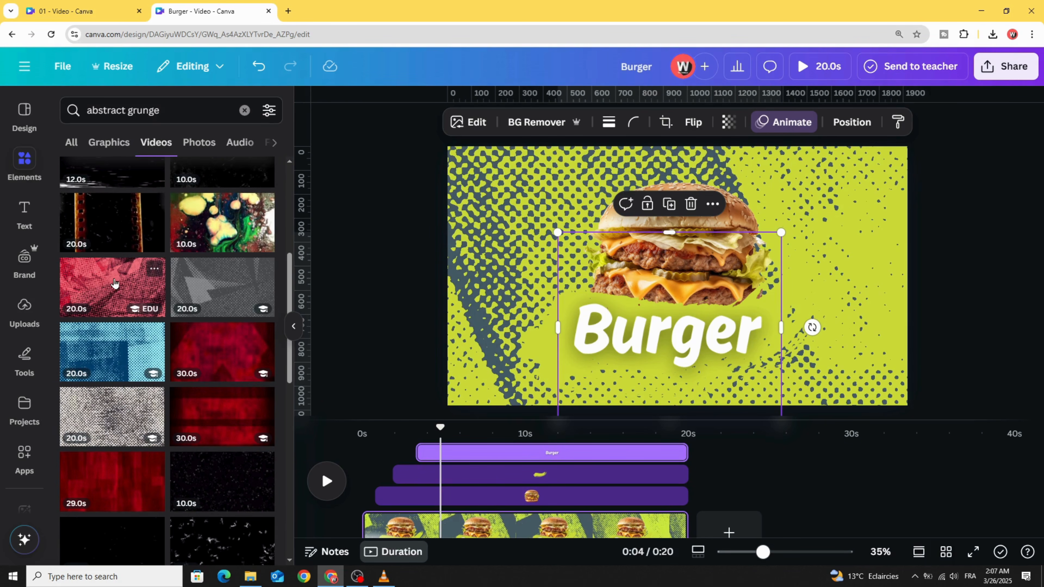
pyautogui.click(114, 283)
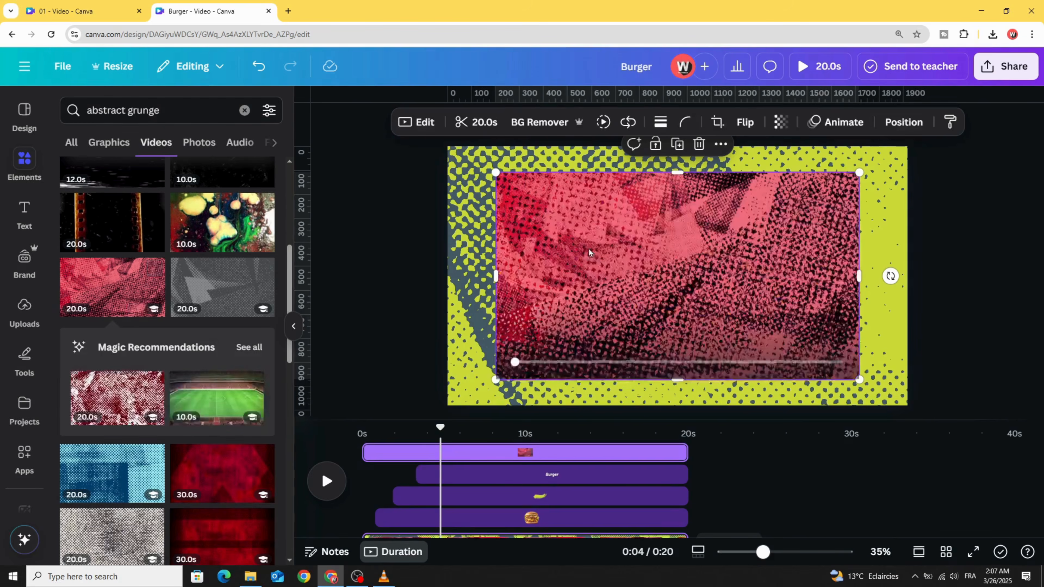
# Step: Enlarge the red halftone video to cover the whole page, trim its timeline start to about 5 s, and preview it
pyautogui.moveTo(581, 255); pyautogui.dragTo(533, 231)
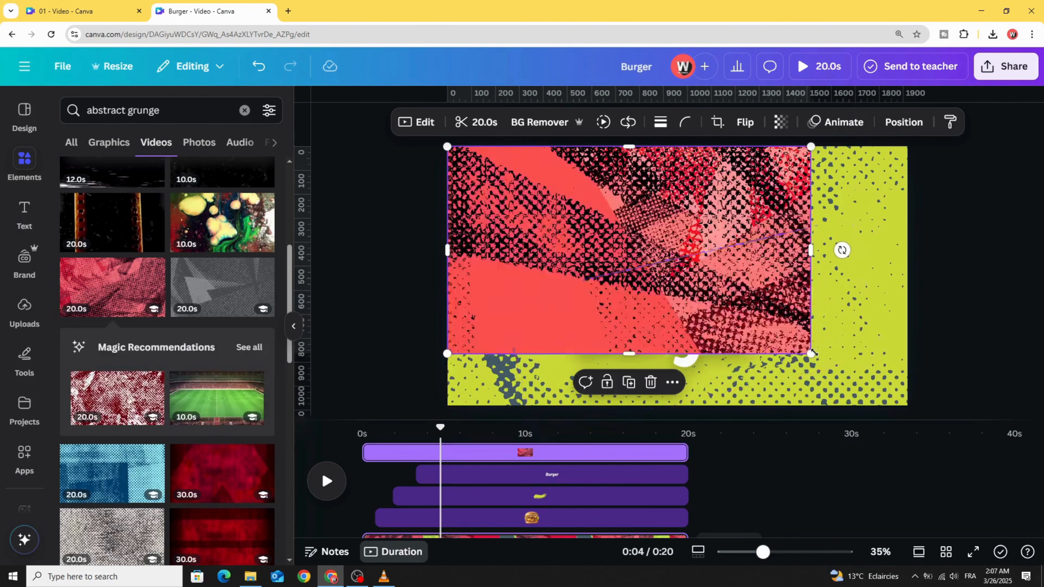
pyautogui.moveTo(810, 352); pyautogui.dragTo(913, 401)
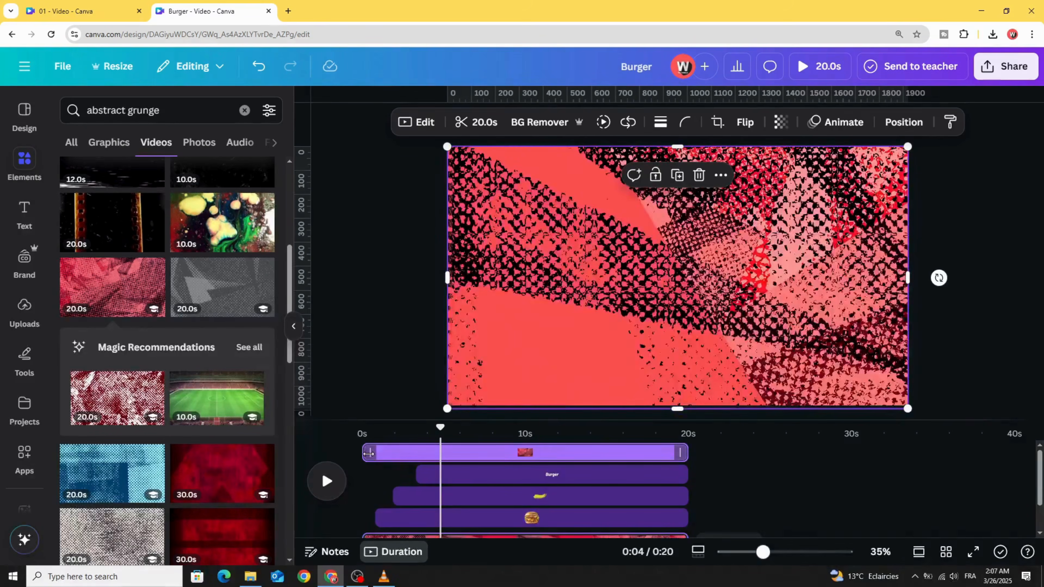
pyautogui.moveTo(370, 452); pyautogui.dragTo(445, 456)
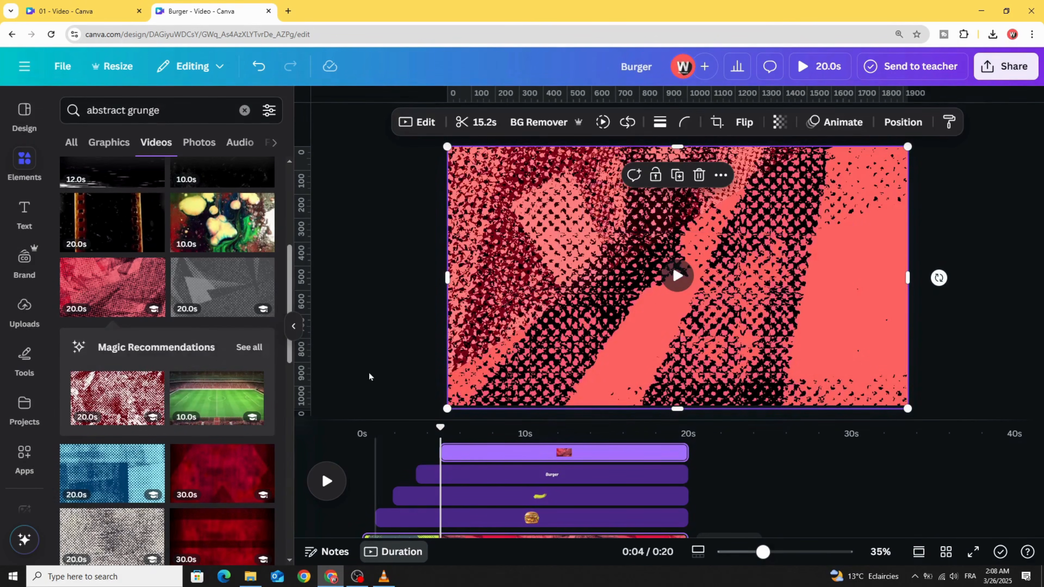
pyautogui.press('space')
pyautogui.press('space')
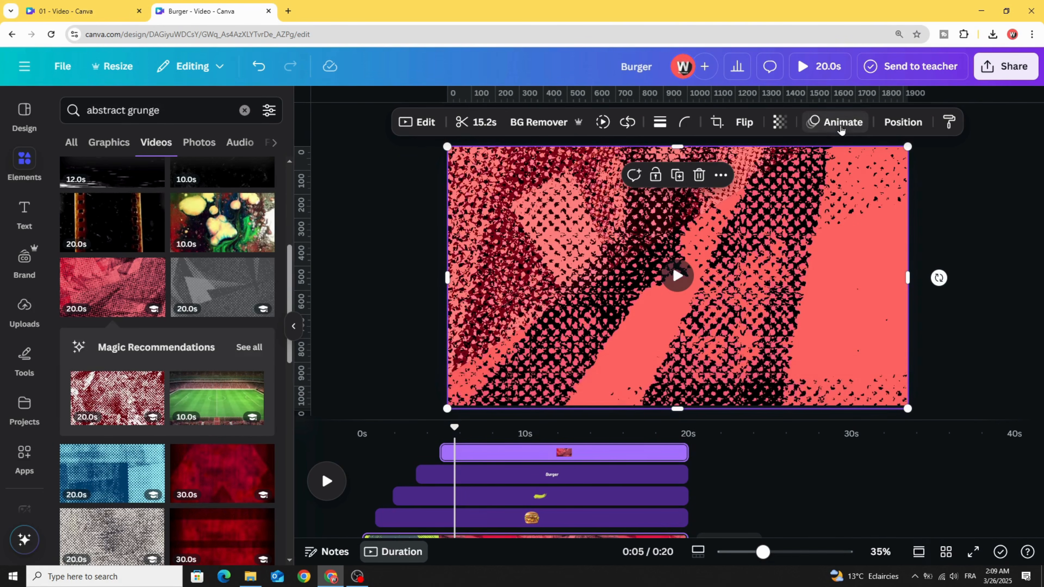
# Step: Give the red halftone video the Brush animation on enter in the Dip style and preview from about 3 s
pyautogui.click(836, 122)
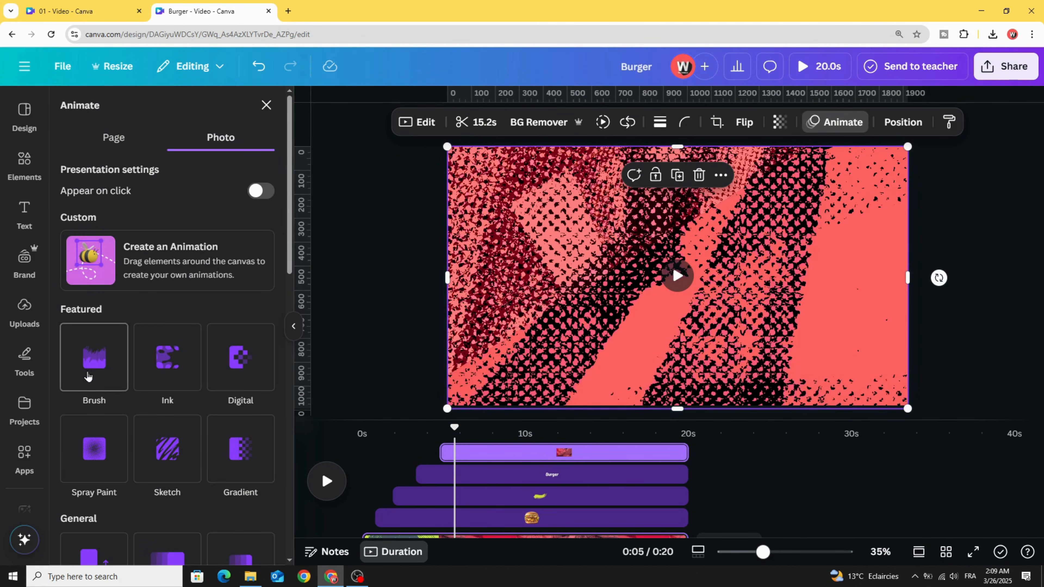
pyautogui.click(94, 357)
pyautogui.scroll(-2, 98, 328)
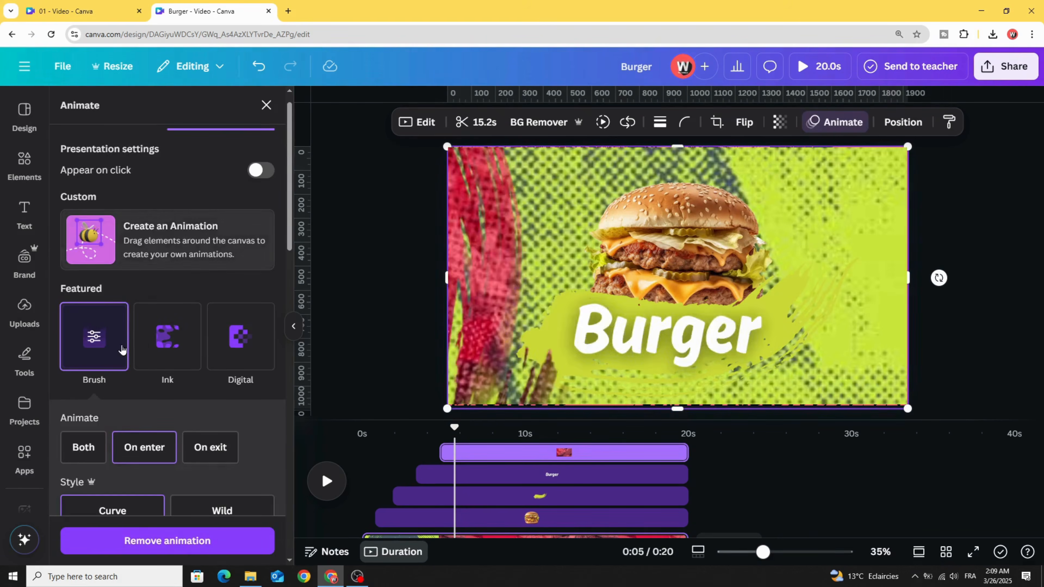
pyautogui.scroll(-3, 145, 346)
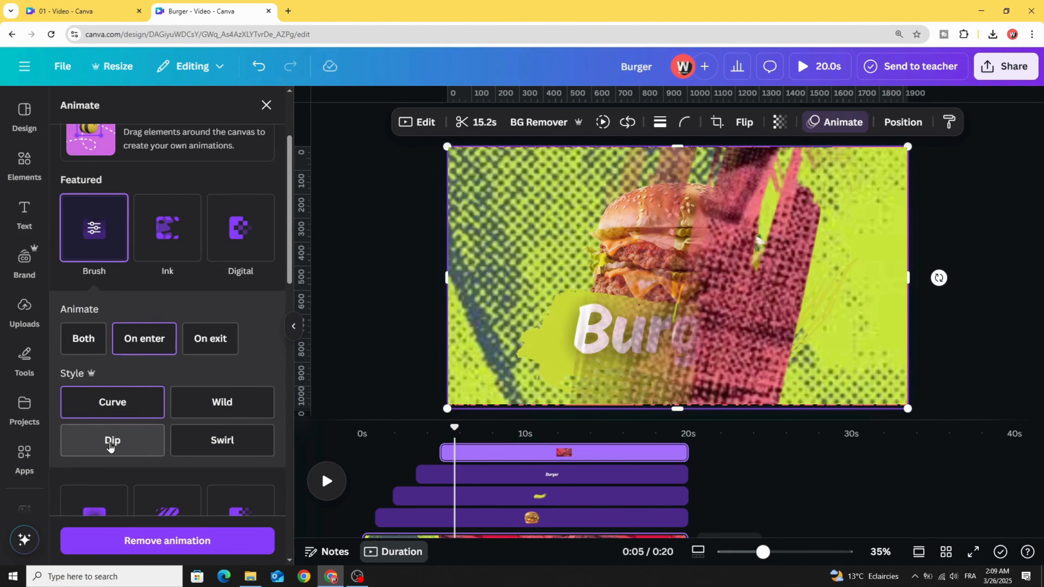
pyautogui.click(117, 441)
pyautogui.moveTo(453, 429); pyautogui.dragTo(422, 429)
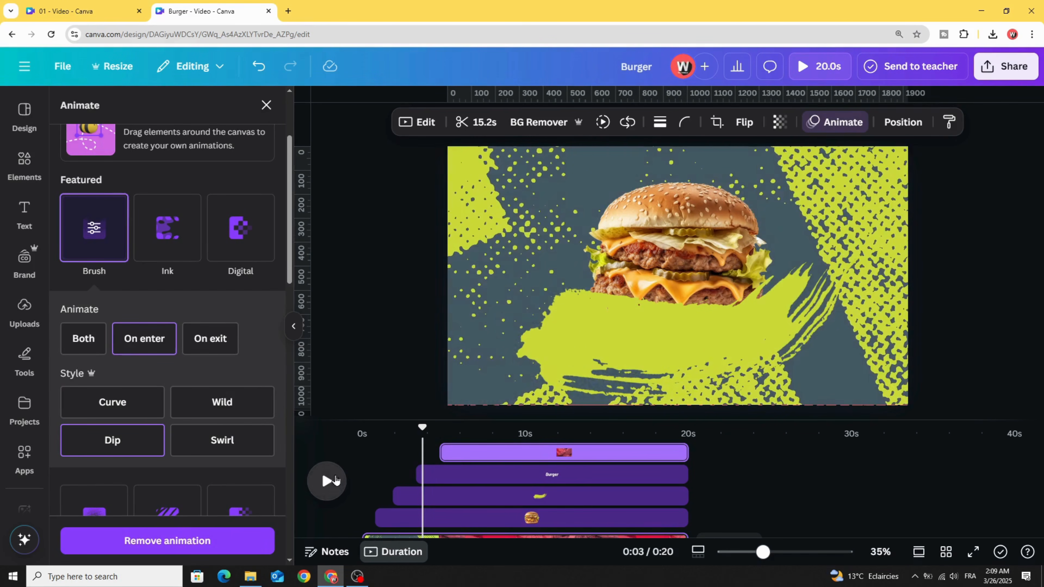
pyautogui.click(335, 484)
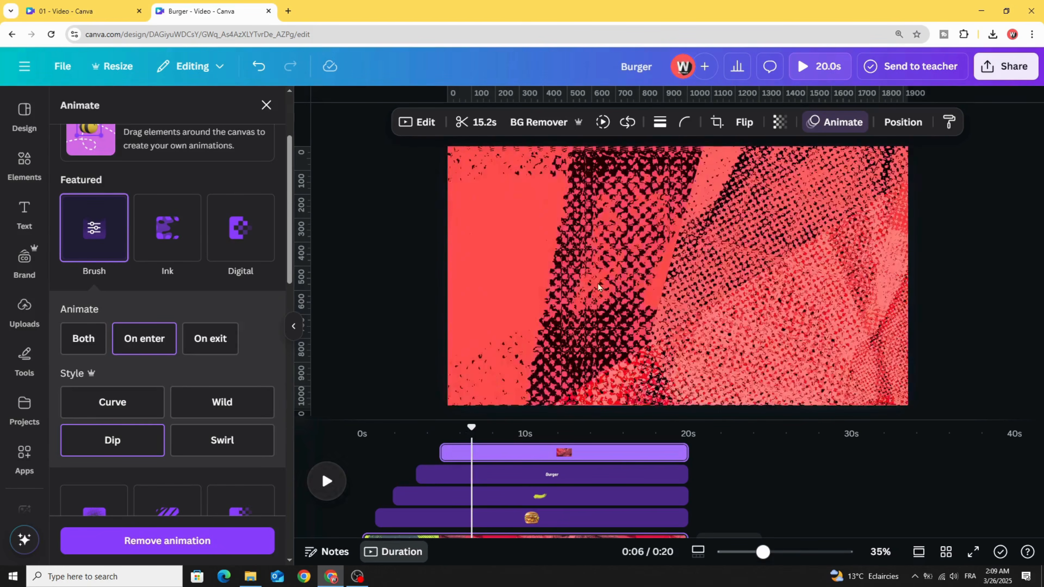
pyautogui.click(598, 286)
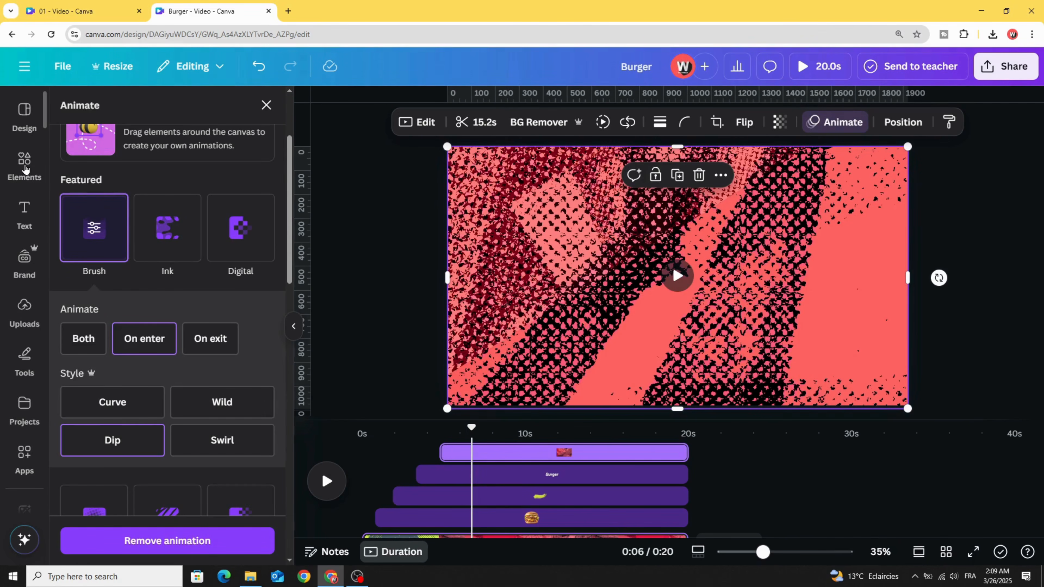
# Step: Search the photo elements for "tacos" and add the cut-out photo of two tacos to the page
pyautogui.click(25, 164)
pyautogui.click(150, 107)
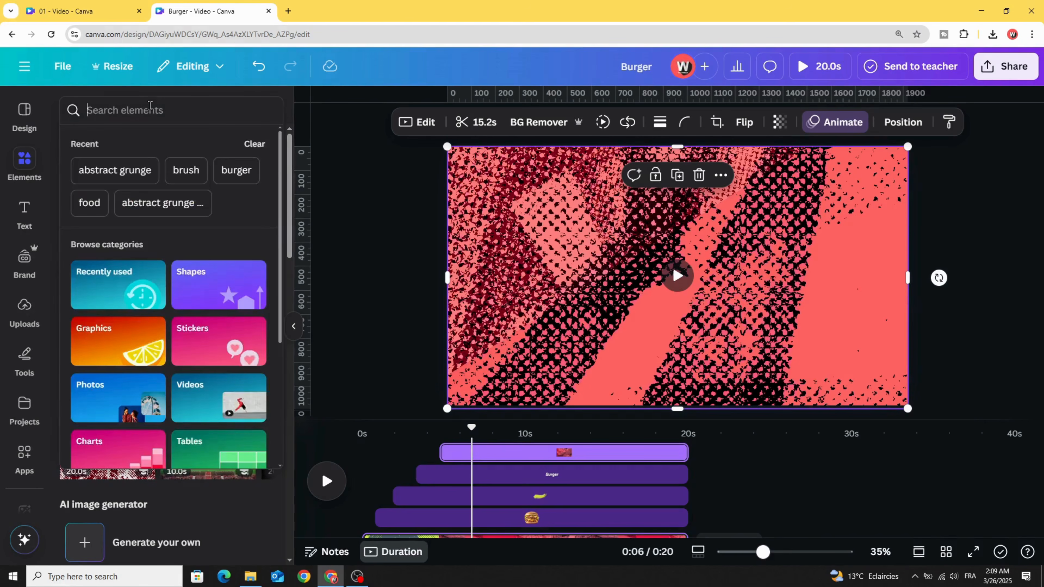
pyautogui.write('taco')
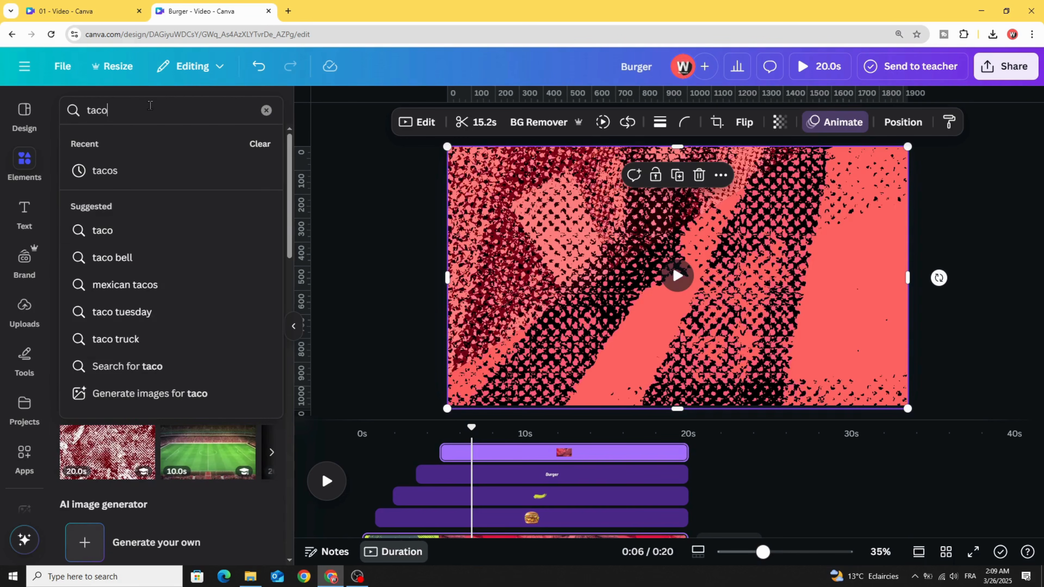
pyautogui.write('s')
pyautogui.press('Return')
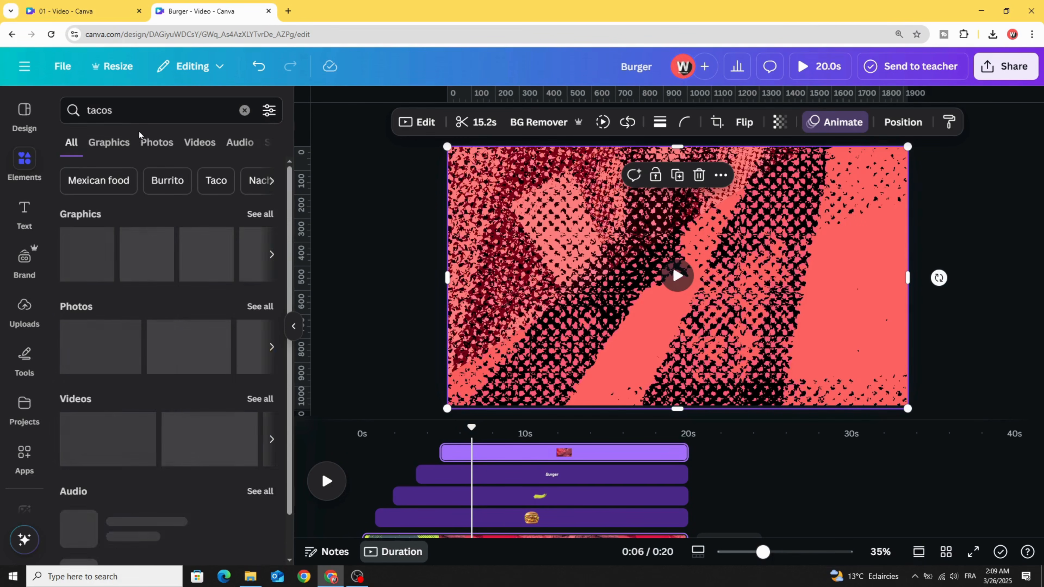
pyautogui.click(151, 142)
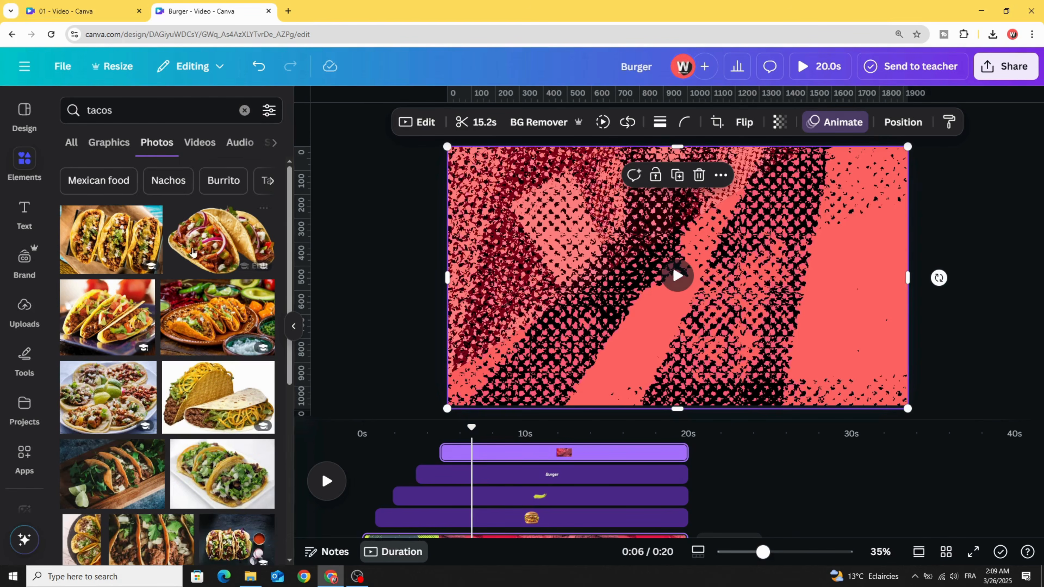
pyautogui.click(193, 252)
# Step: Shrink the taco photo, place it near the page centre, and trim its layer to 14.3 s by delaying its start
pyautogui.moveTo(838, 172); pyautogui.dragTo(753, 227)
pyautogui.moveTo(594, 307); pyautogui.dragTo(623, 266)
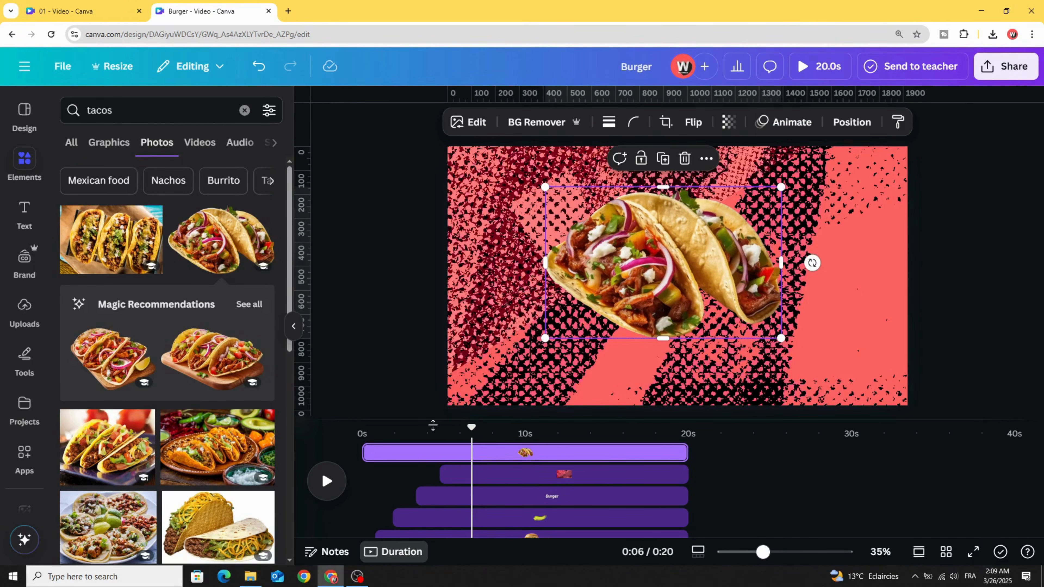
pyautogui.moveTo(366, 453); pyautogui.dragTo(460, 453)
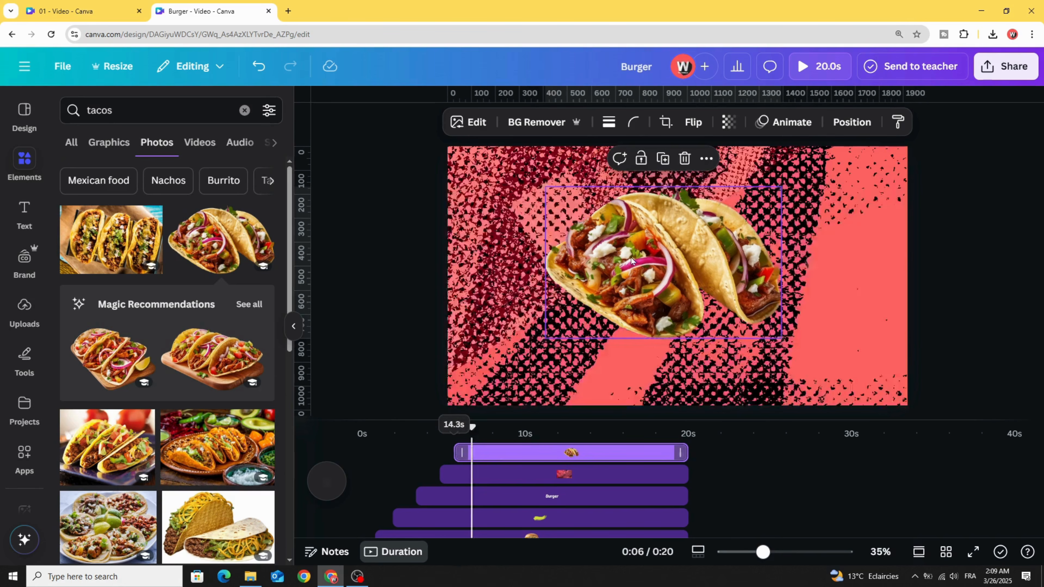
# Step: Give the taco photo the Brush animation on enter in the Curve style
pyautogui.click(782, 123)
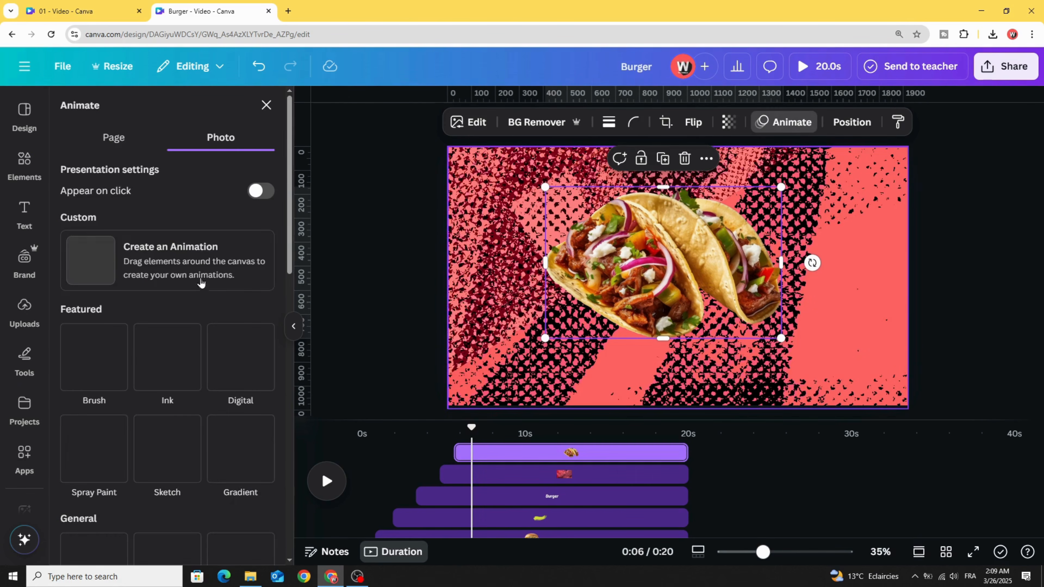
pyautogui.click(95, 356)
pyautogui.scroll(-3, 132, 395)
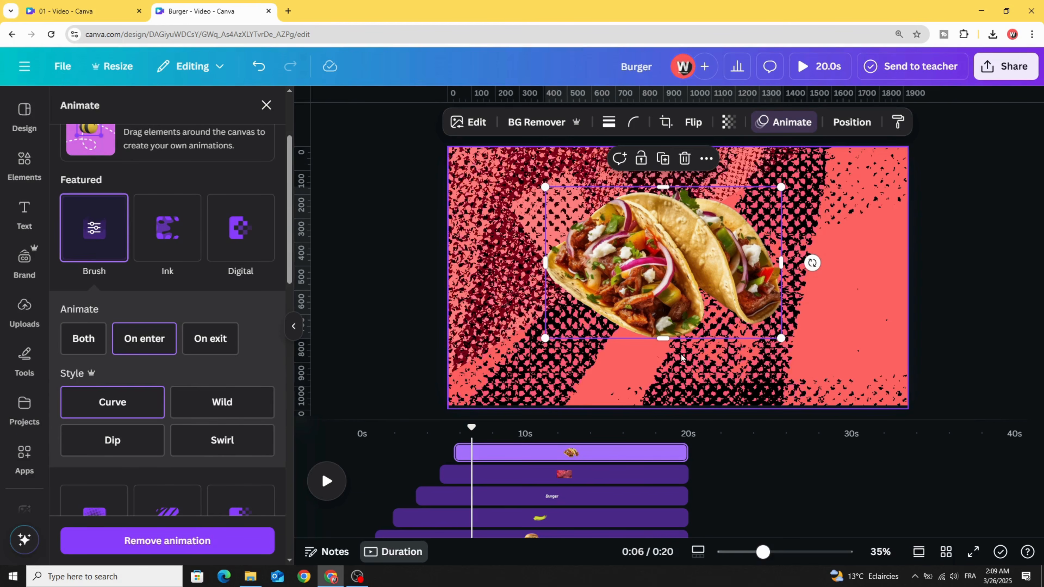
# Step: Switch to the 01 video design and play it from the start to review its staggered layers
pyautogui.click(94, 7)
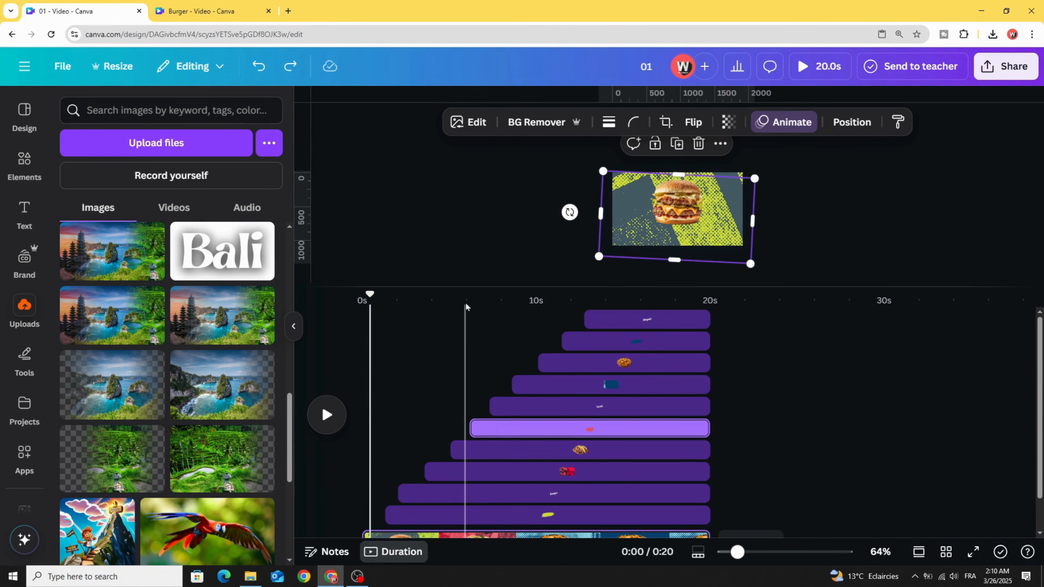
pyautogui.moveTo(466, 287); pyautogui.dragTo(471, 317)
pyautogui.click(501, 300)
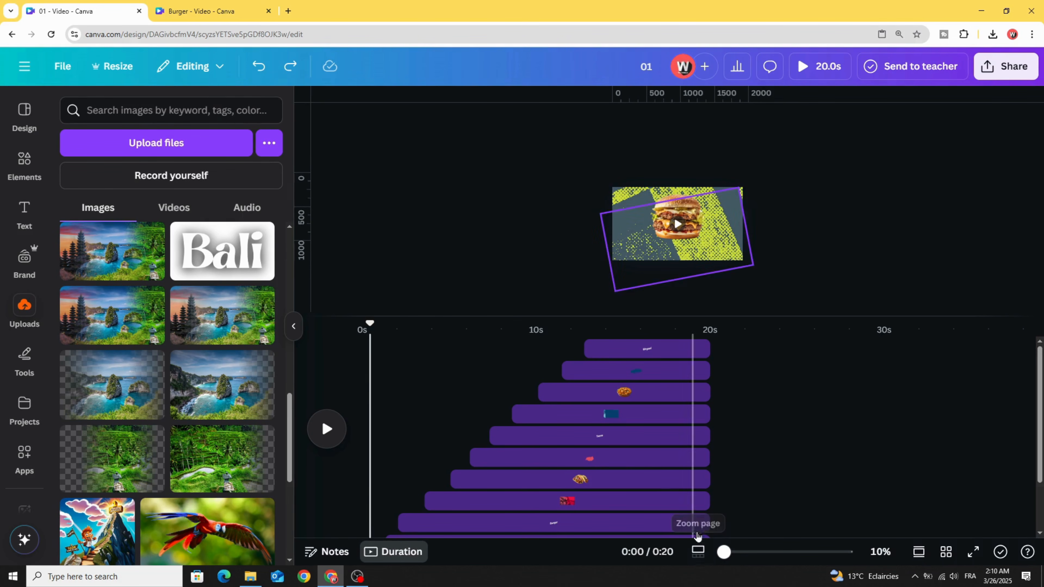
pyautogui.moveTo(723, 551)
pyautogui.mouseDown()
pyautogui.moveTo(753, 559)
pyautogui.moveTo(731, 568)
pyautogui.mouseUp()
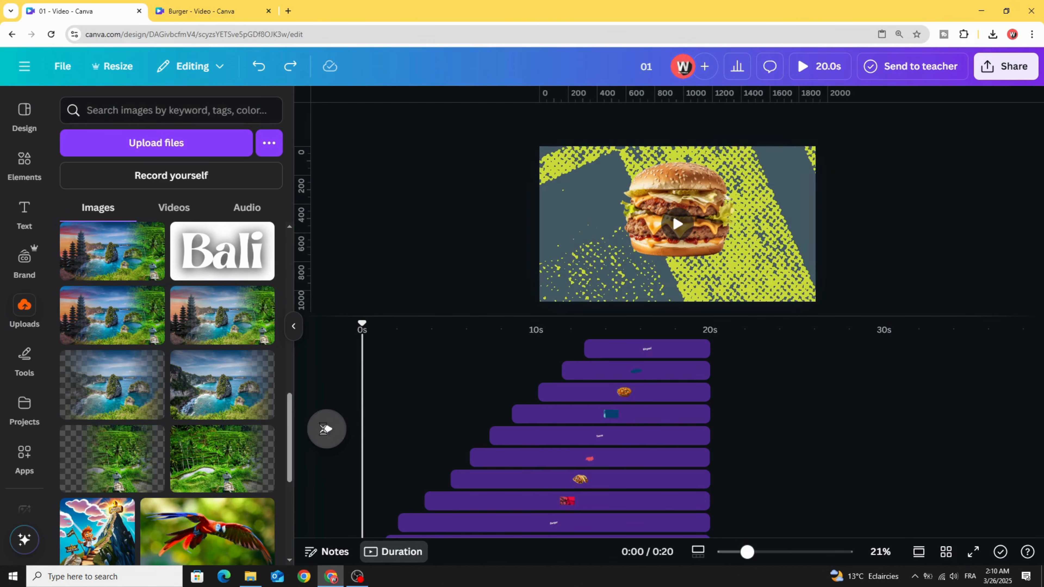
pyautogui.click(325, 428)
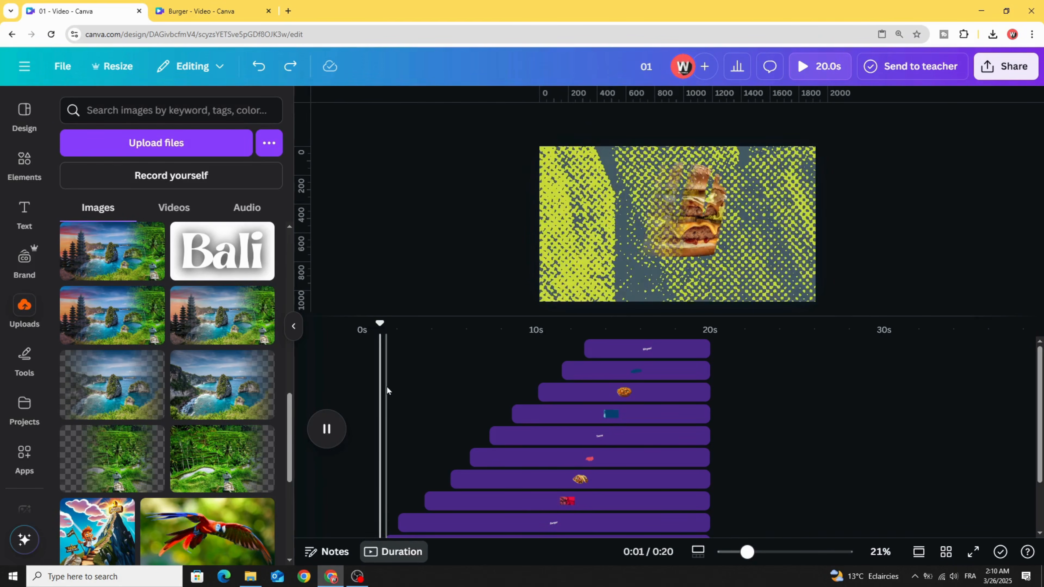